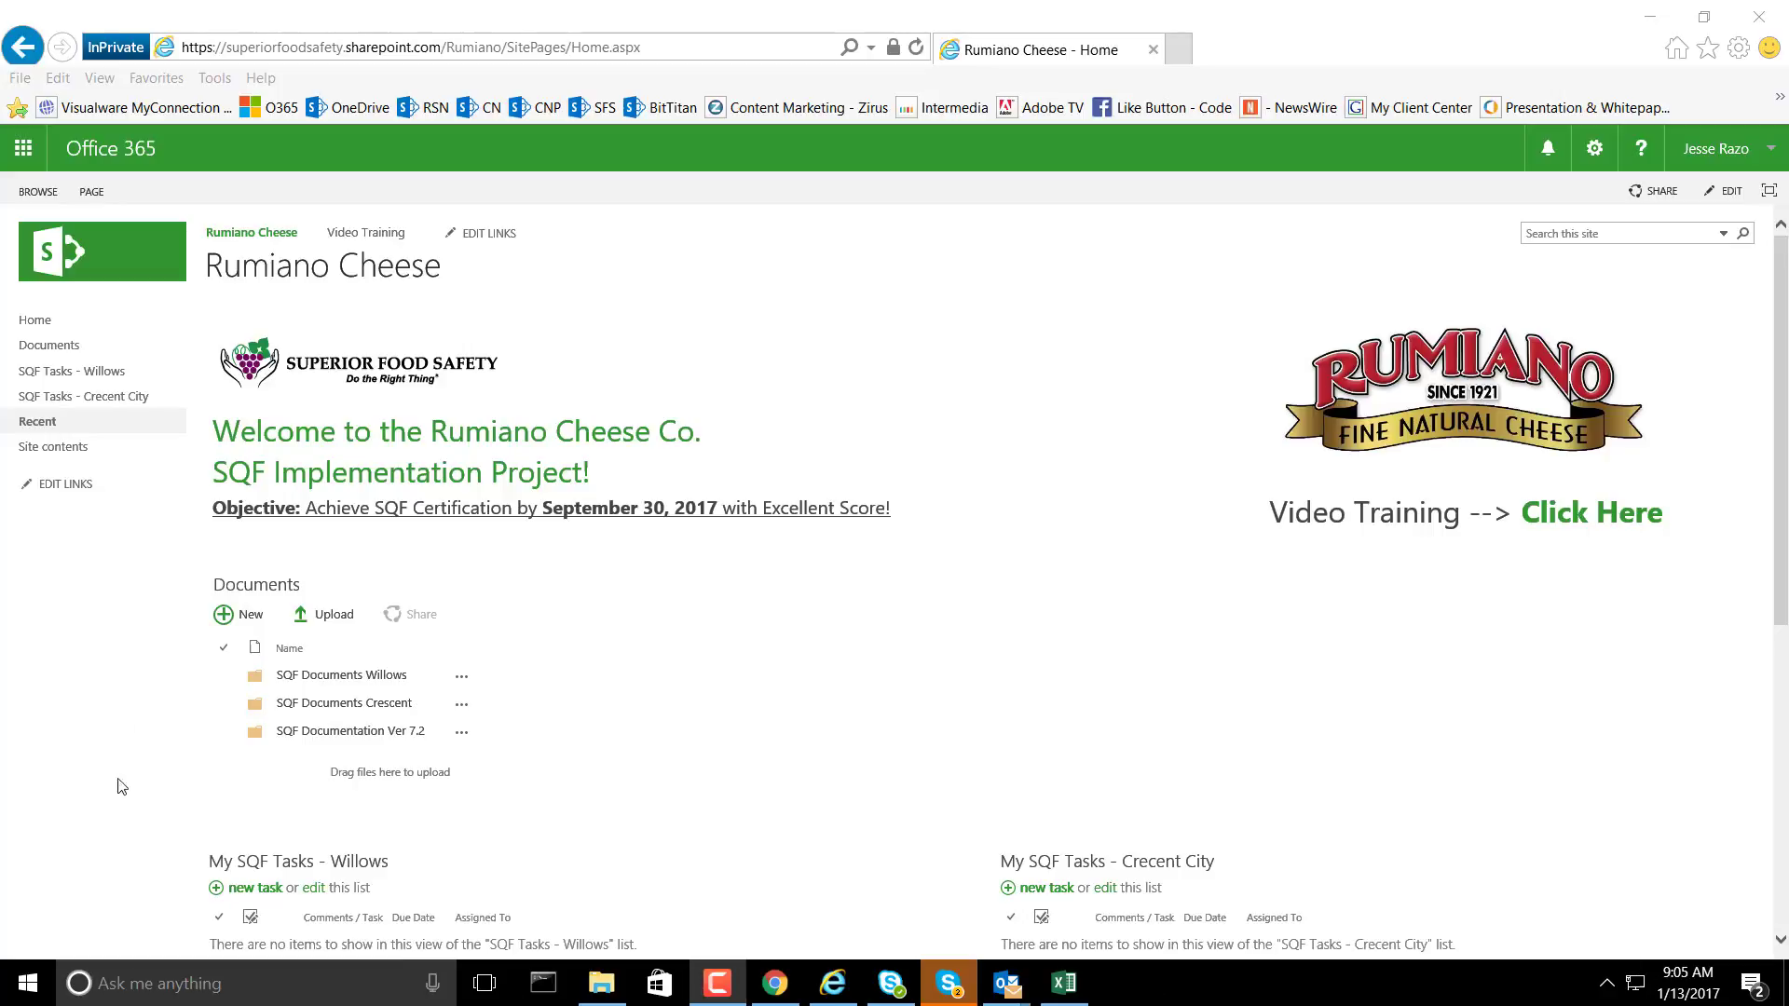
Open the SQF Tasks - Crecent City list and switch it to the Upcoming view.
left_click(103, 399)
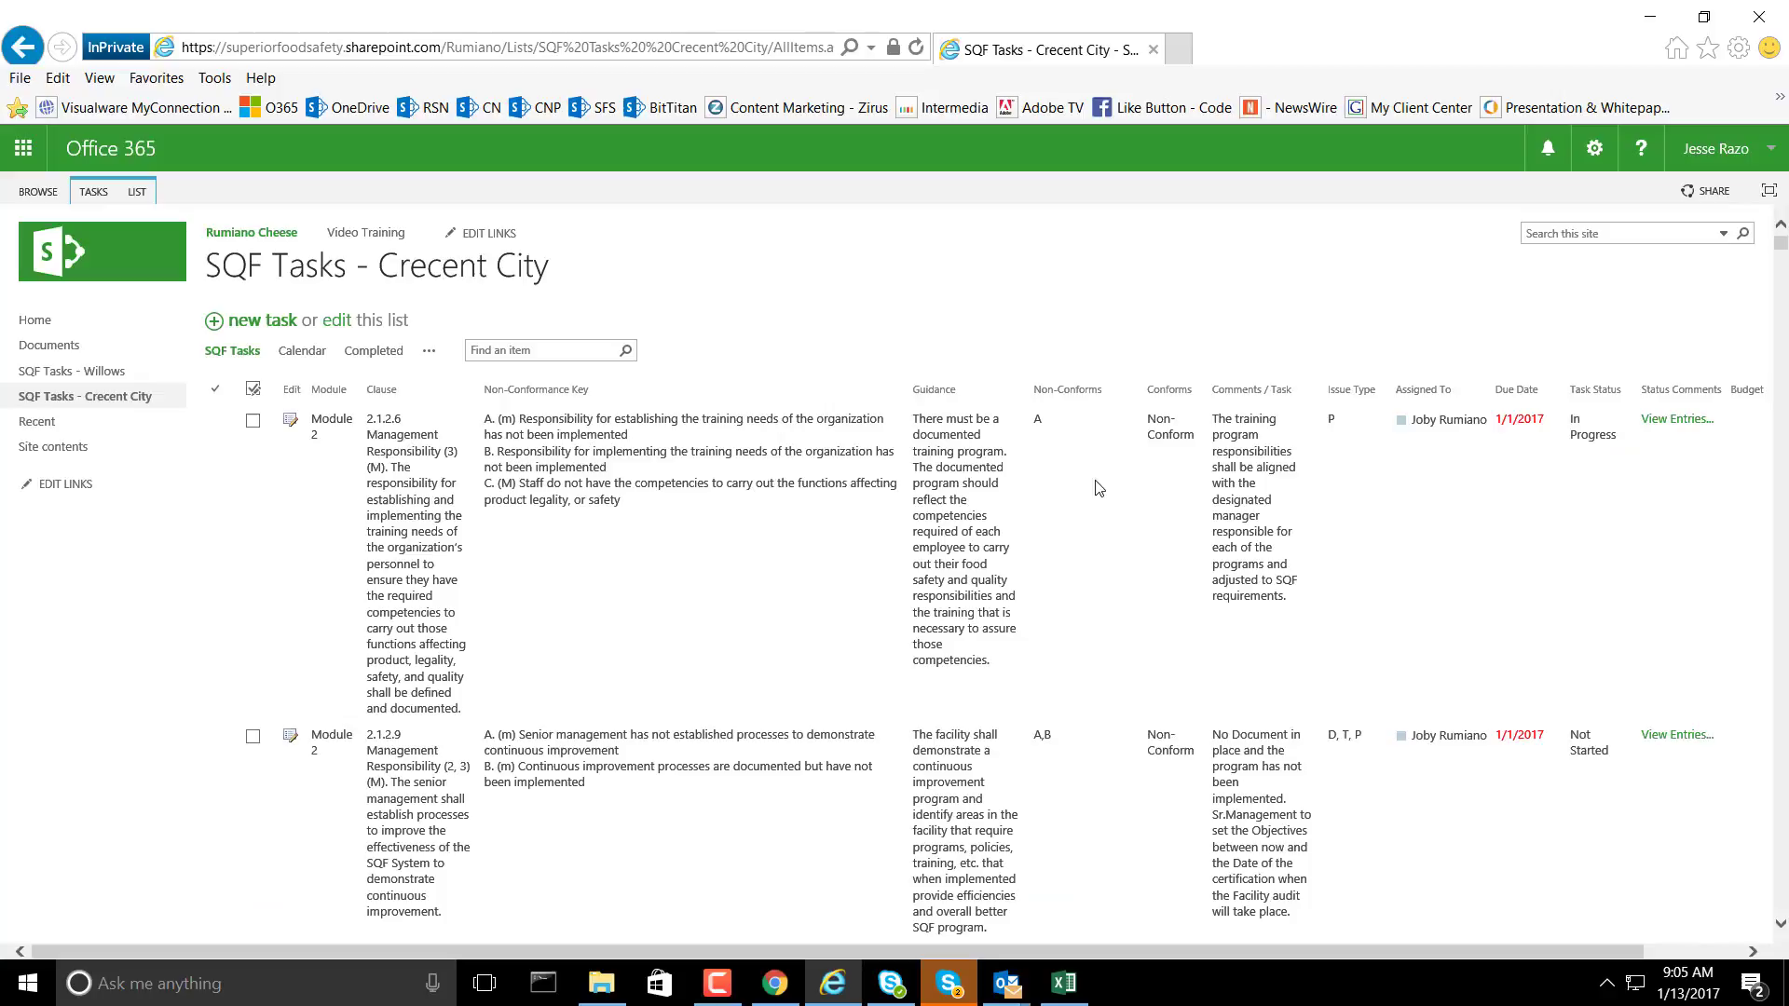
left_click(429, 351)
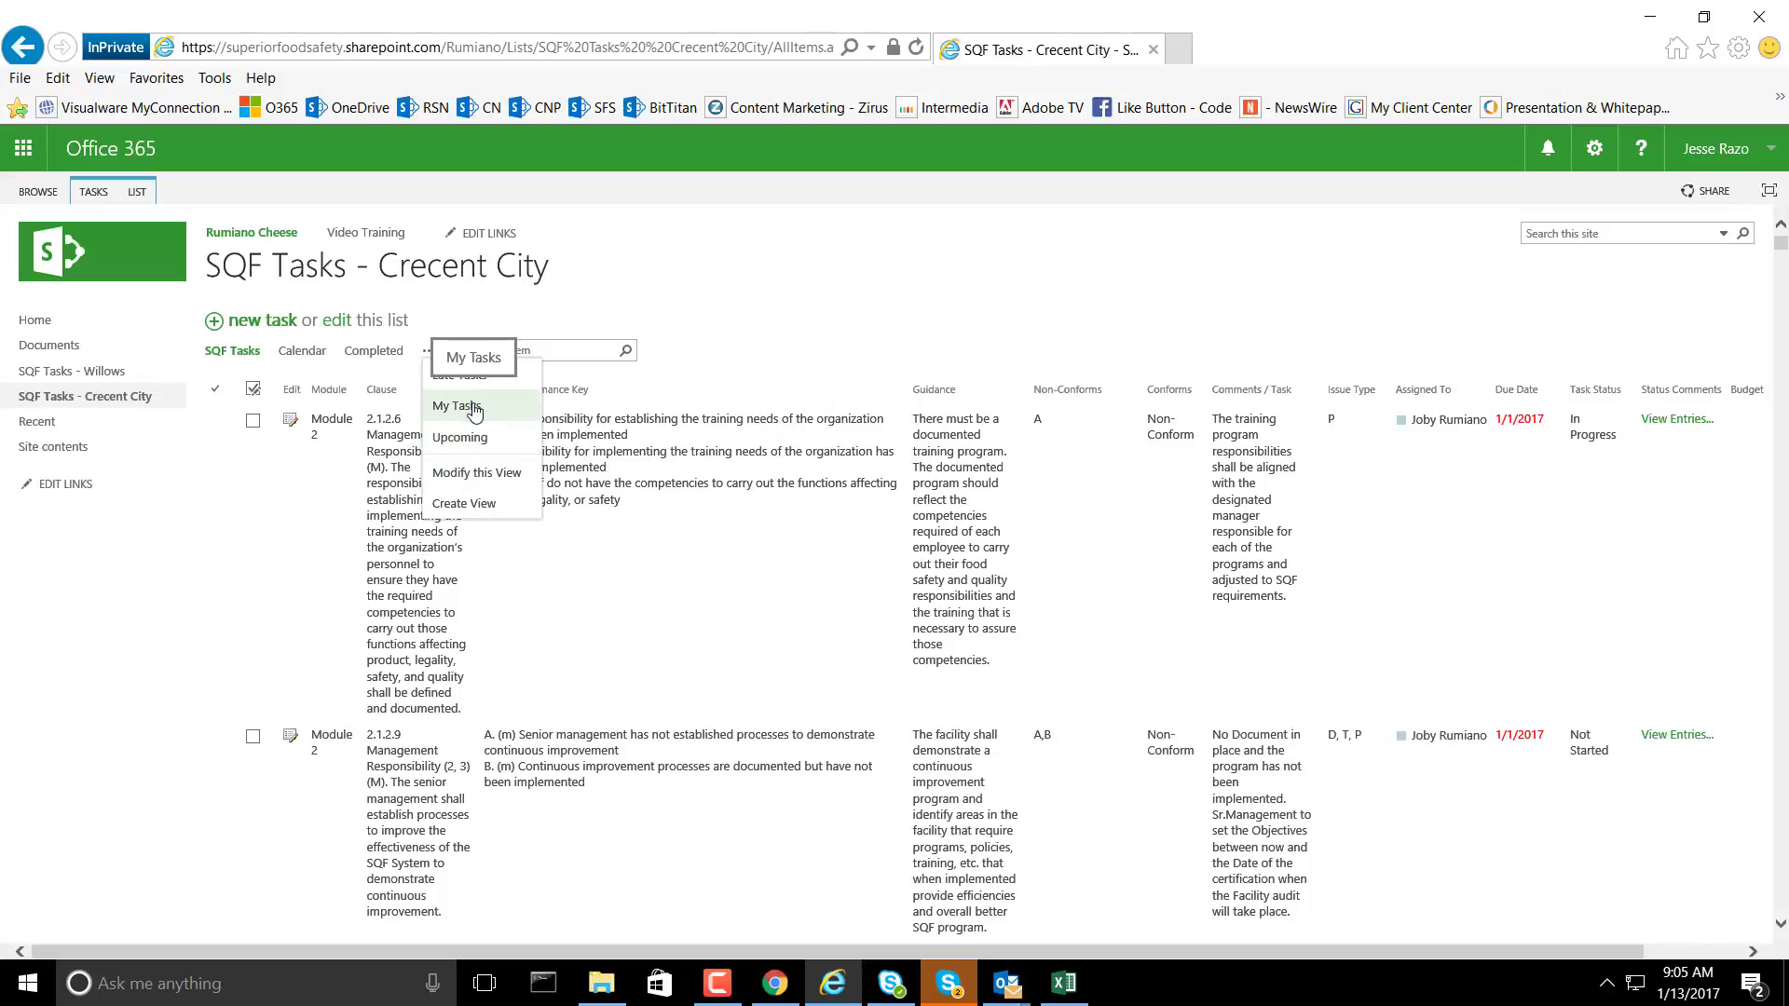
left_click(472, 440)
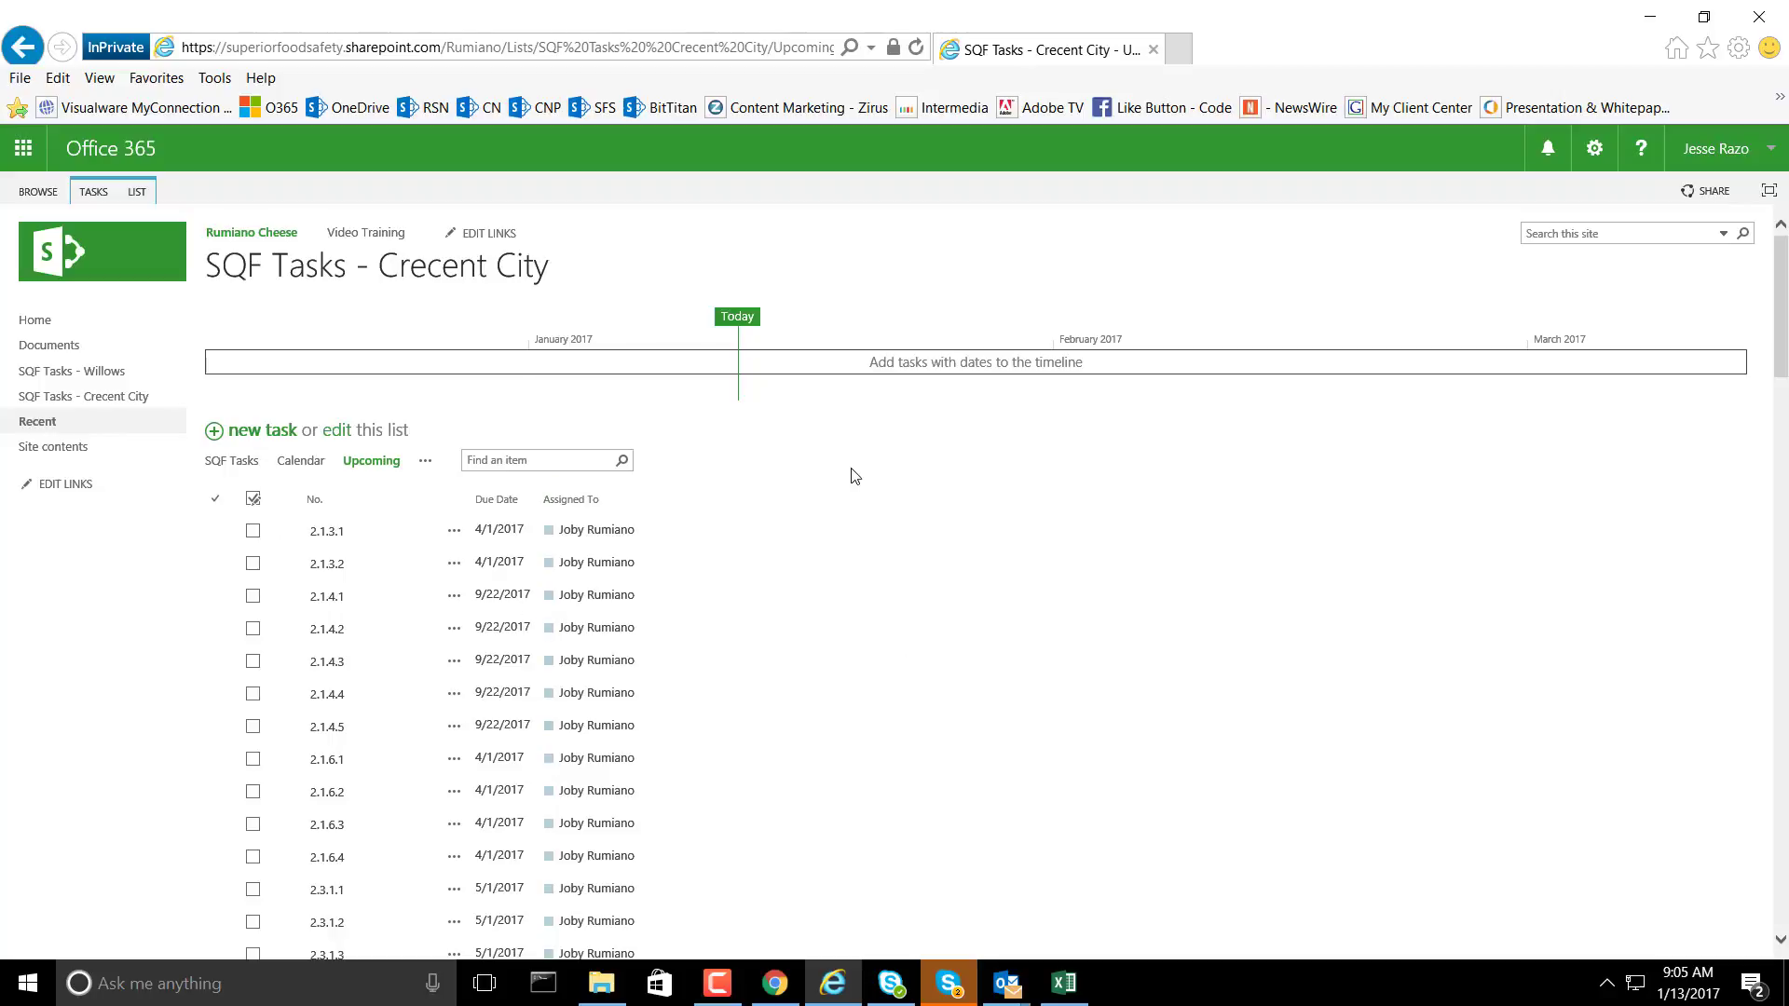
From the LIST ribbon, choose Modify View for the Upcoming view.
left_click(137, 192)
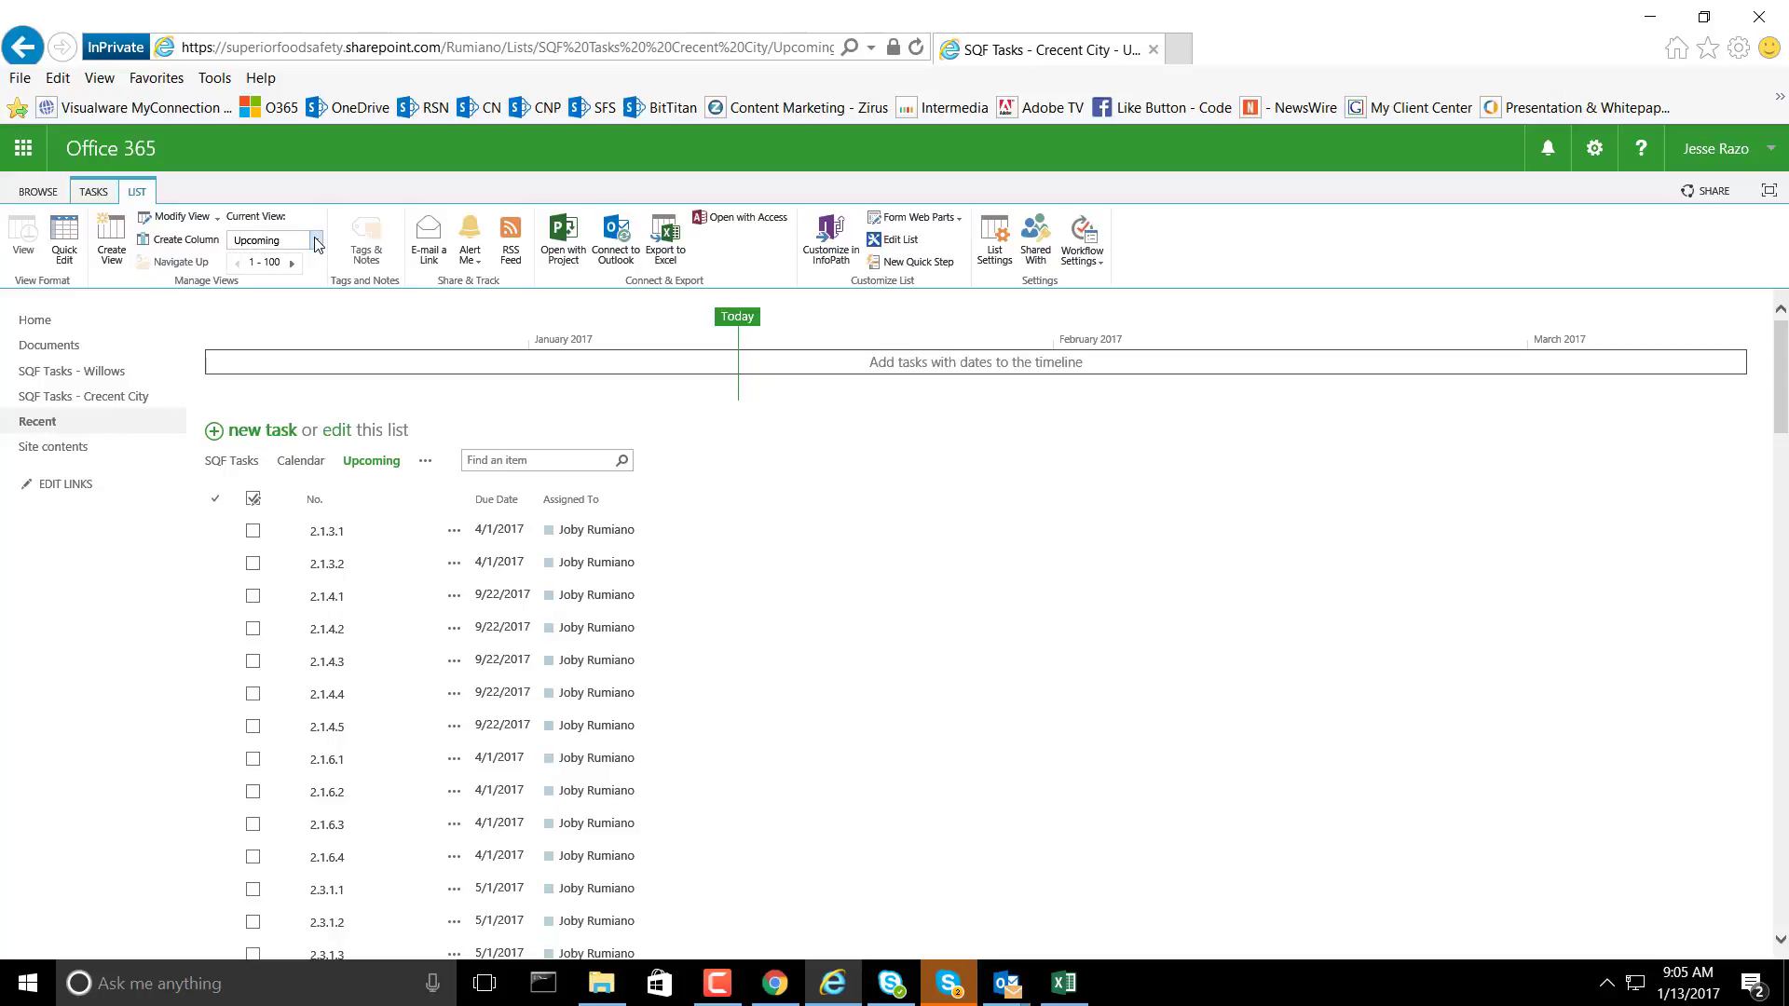
left_click(315, 240)
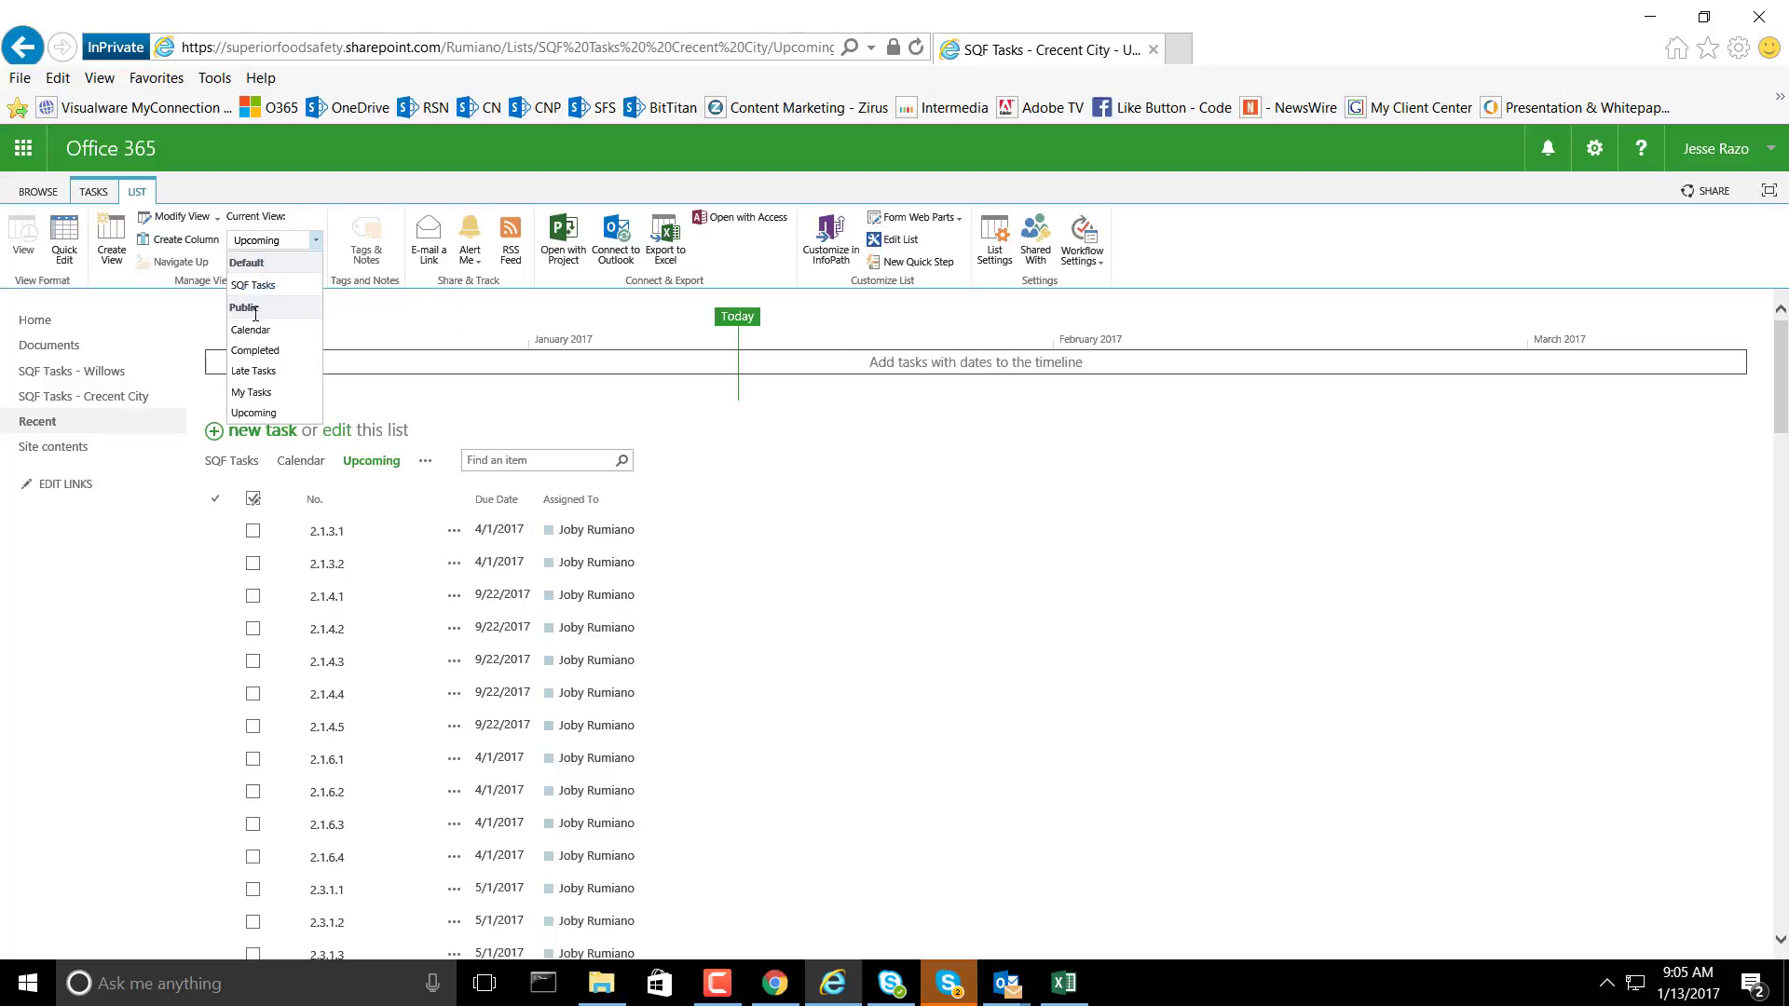
left_click(272, 244)
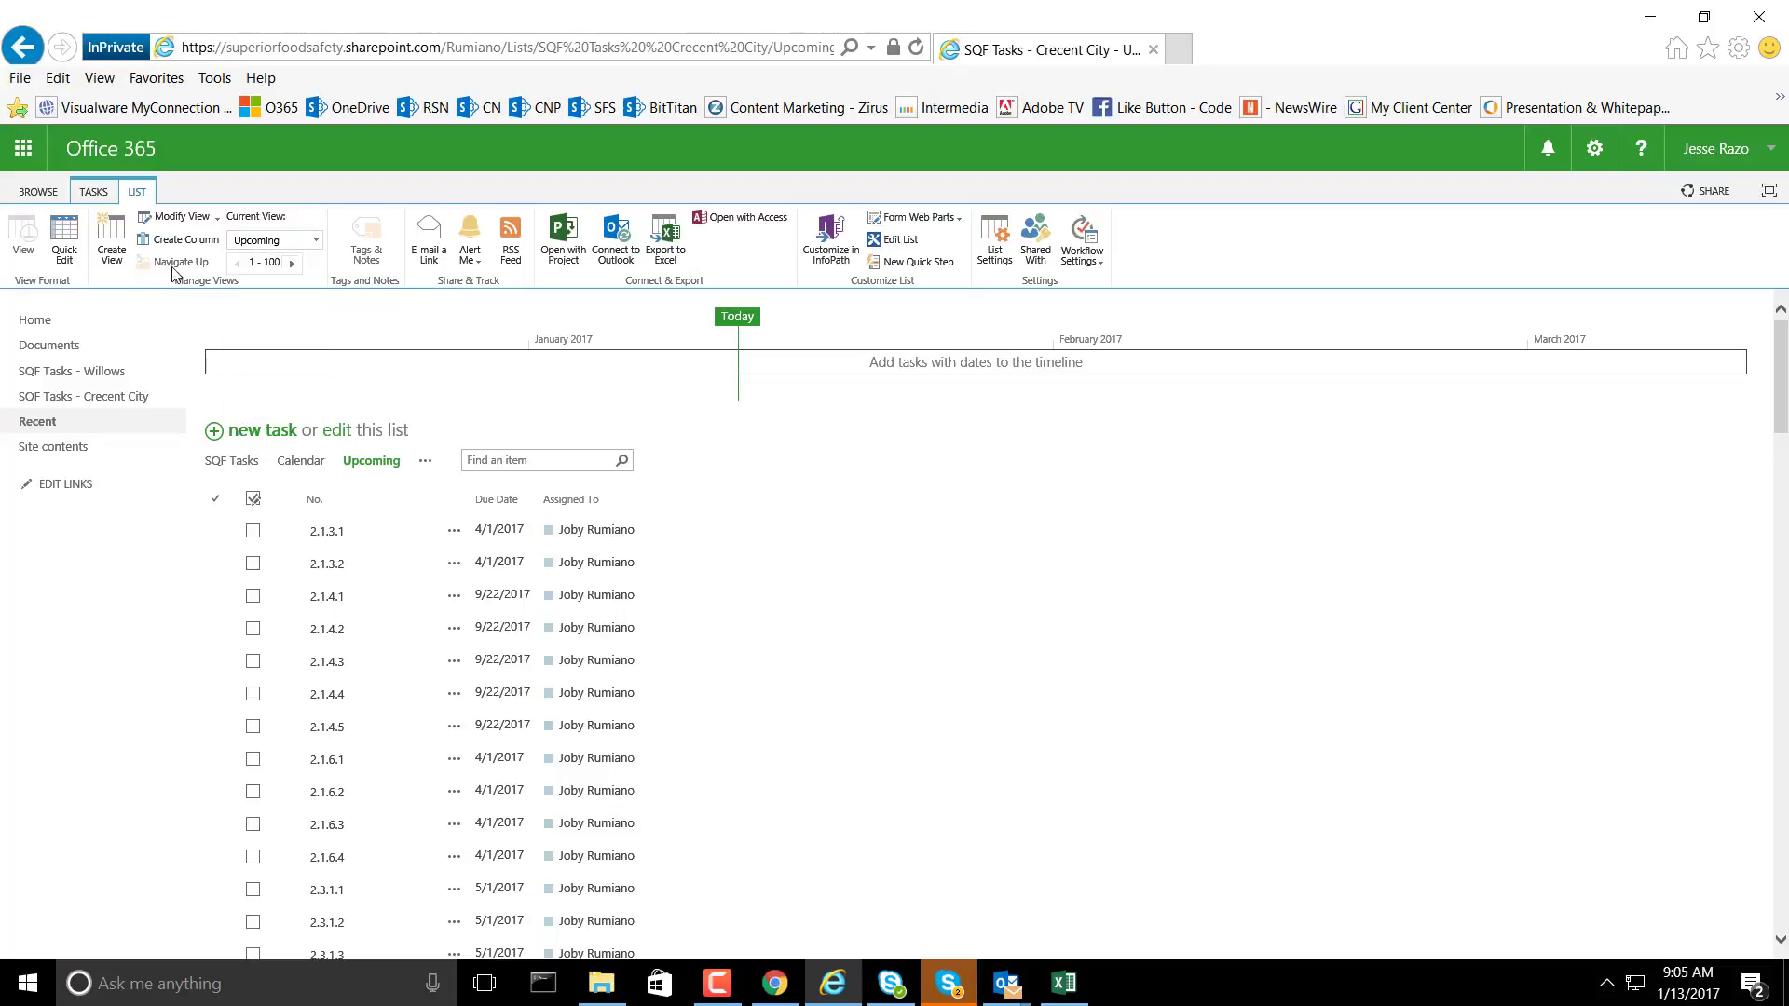
left_click(163, 222)
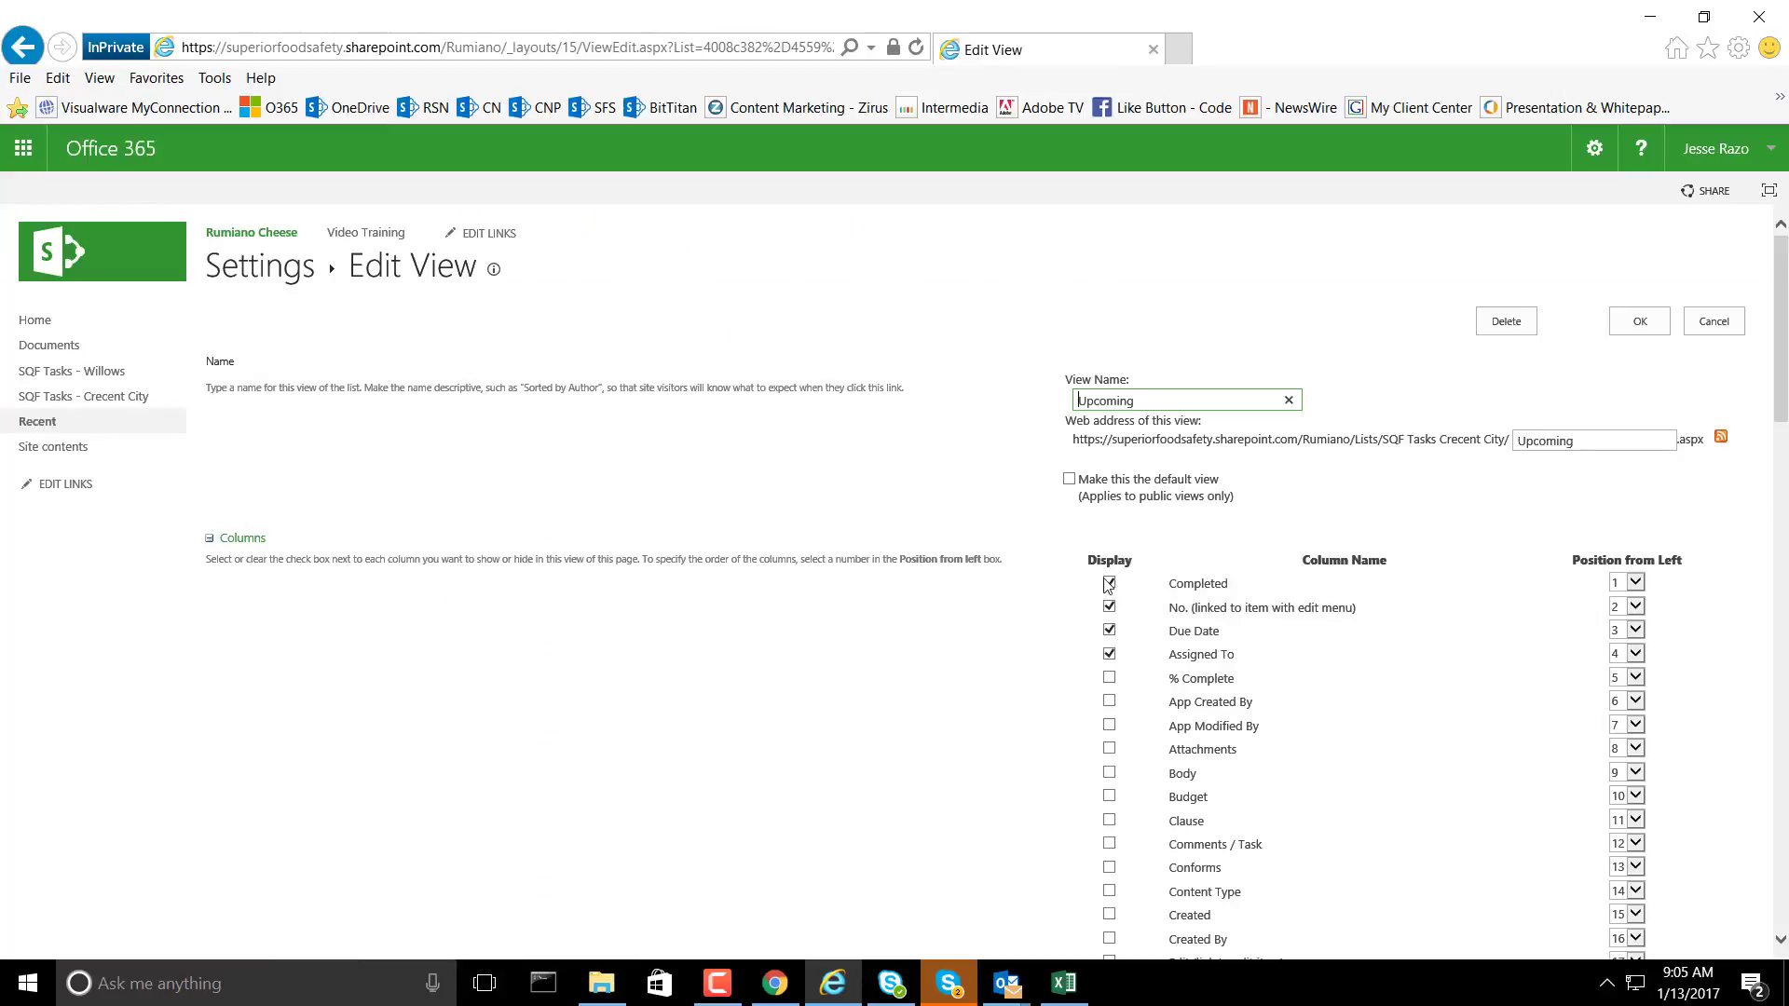
Untick Completed and No. (linked to item with edit menu), and set Due Date and Assigned To for display.
left_click(1108, 583)
left_click(1109, 607)
left_click(1109, 630)
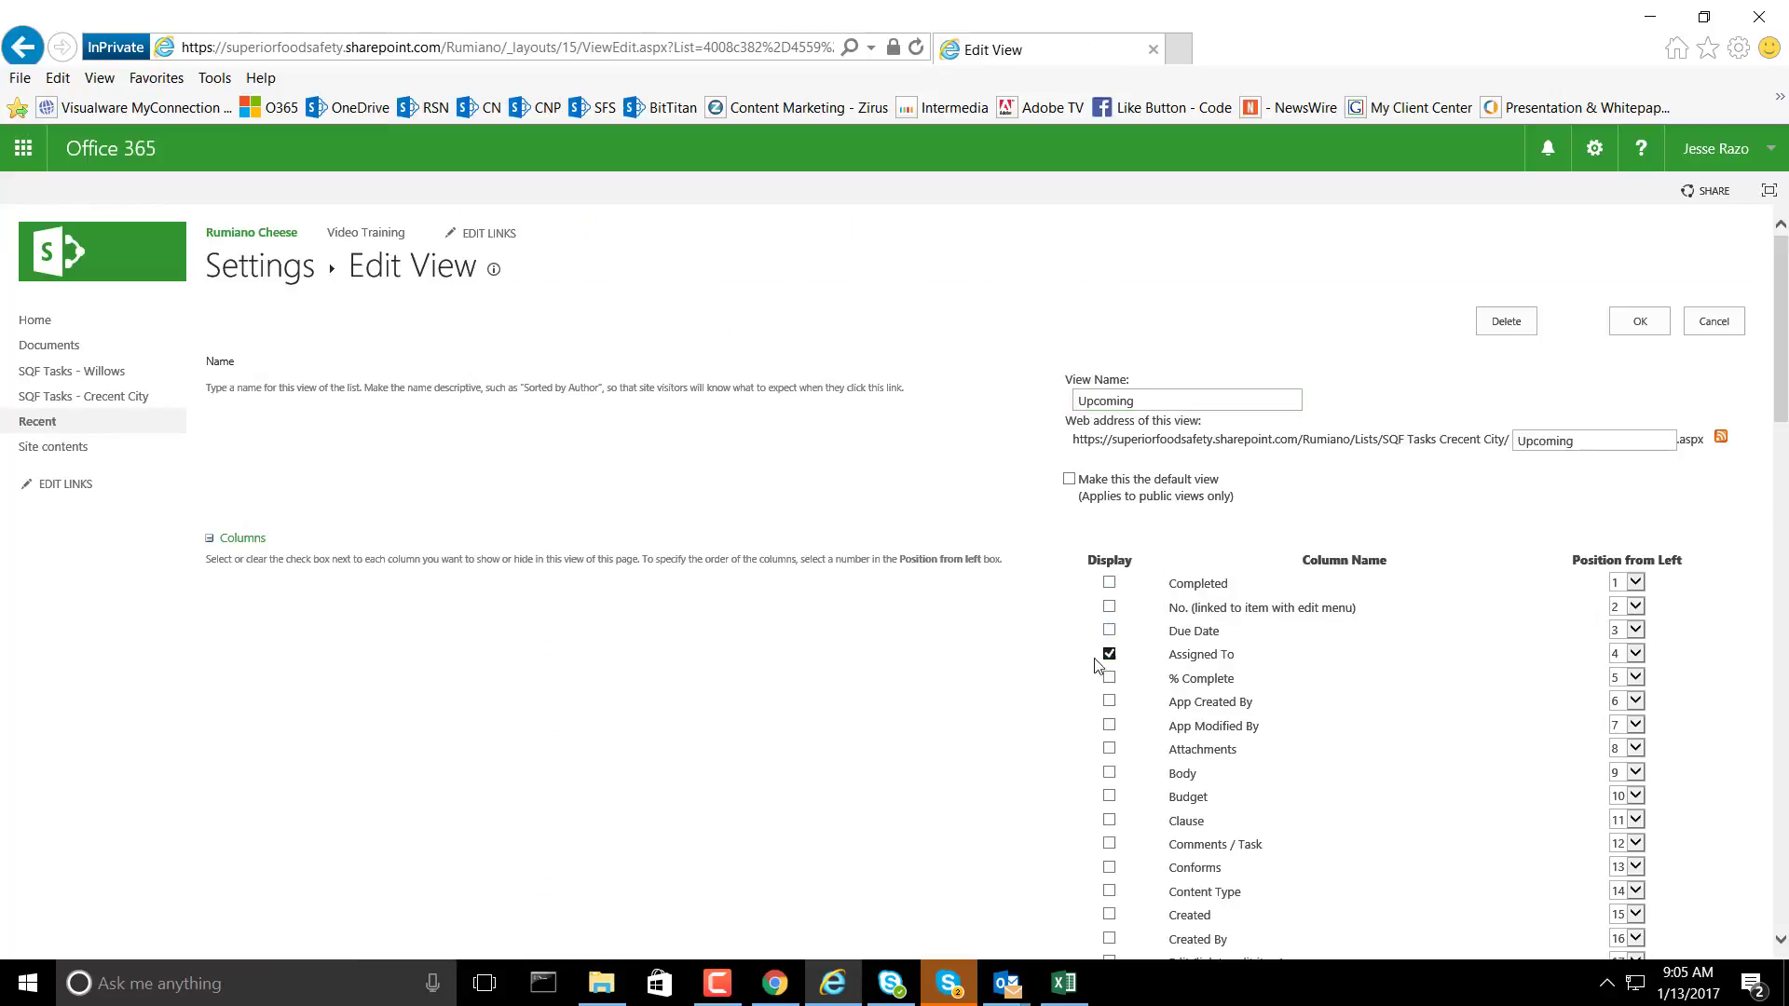
left_click(1109, 654)
scroll(1001, 629, "down", 5)
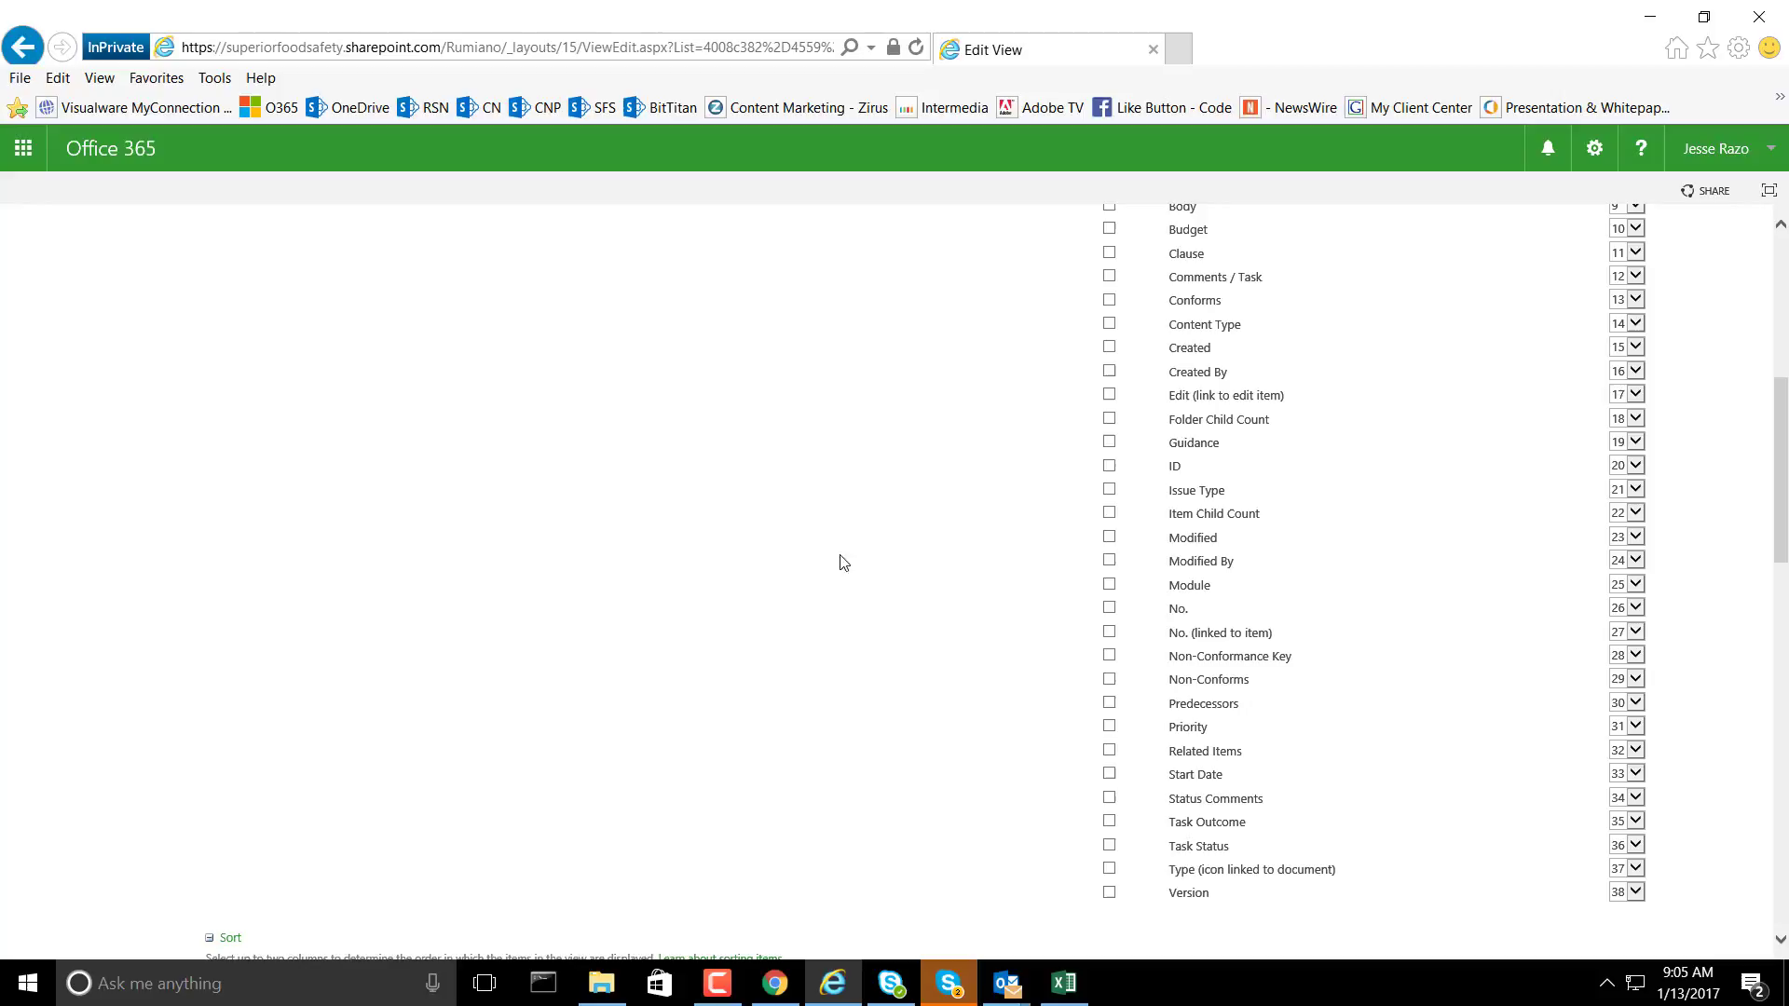
scroll(949, 613, "up", 5)
scroll(948, 613, "down", 3)
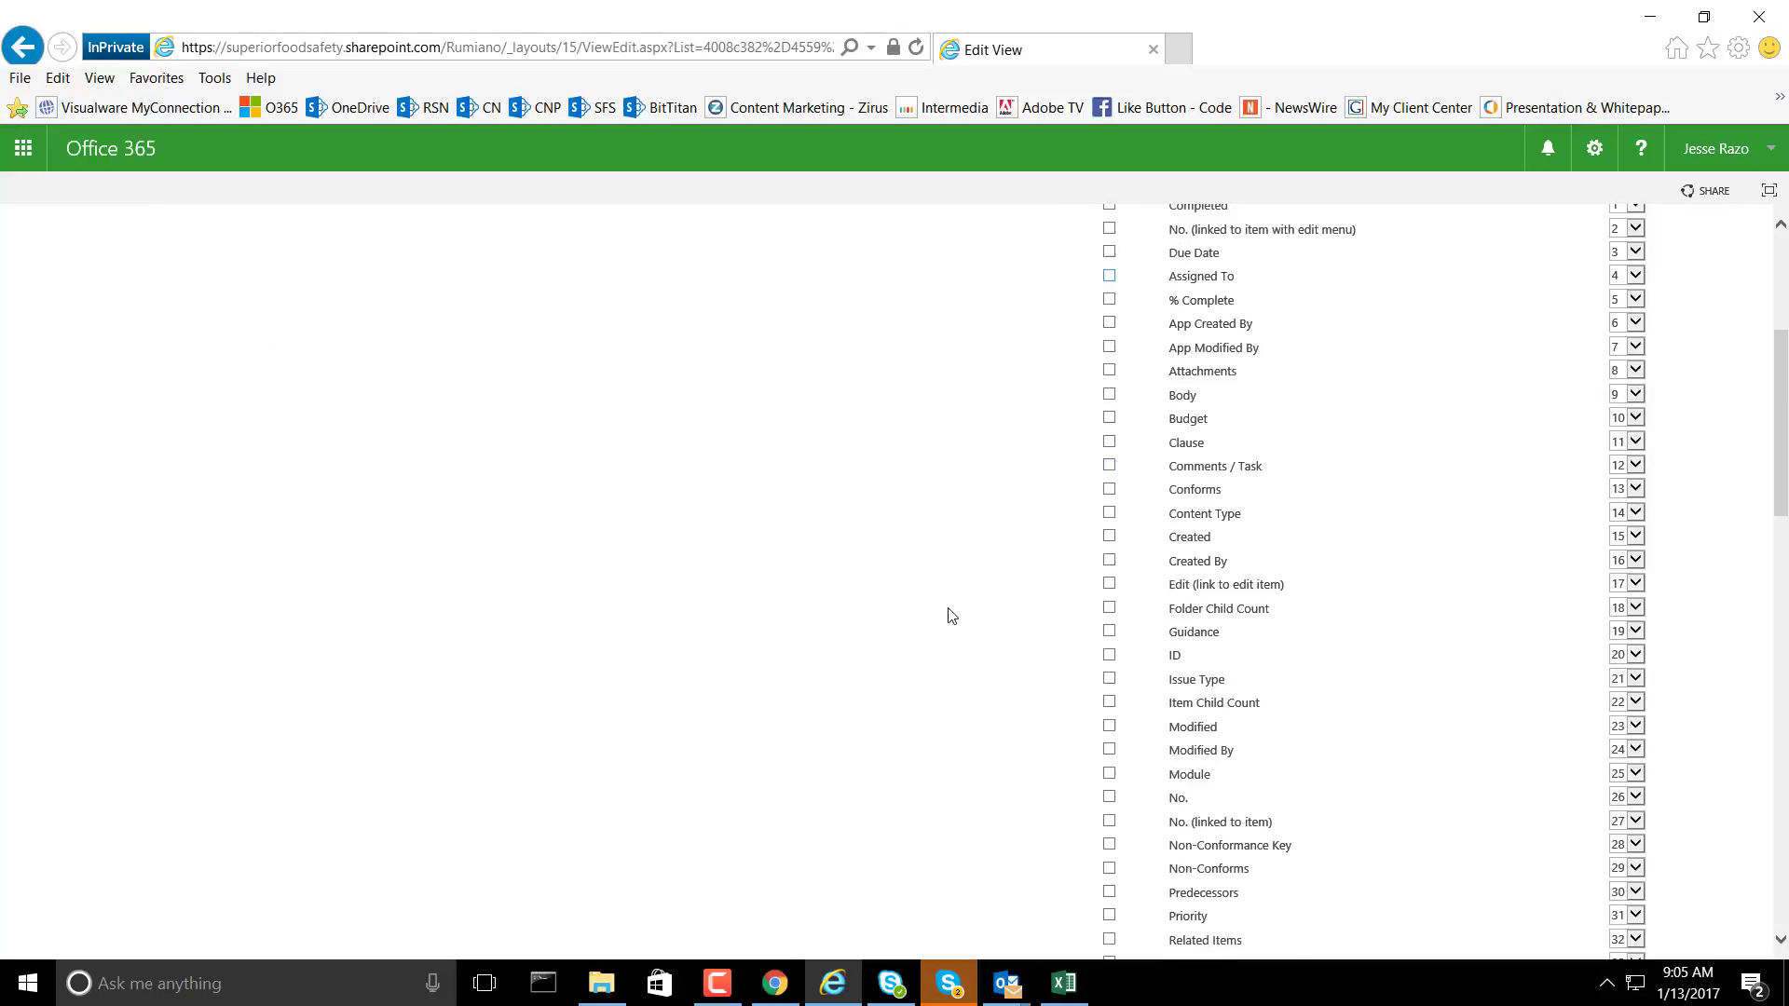
scroll(1025, 689, "down", 2)
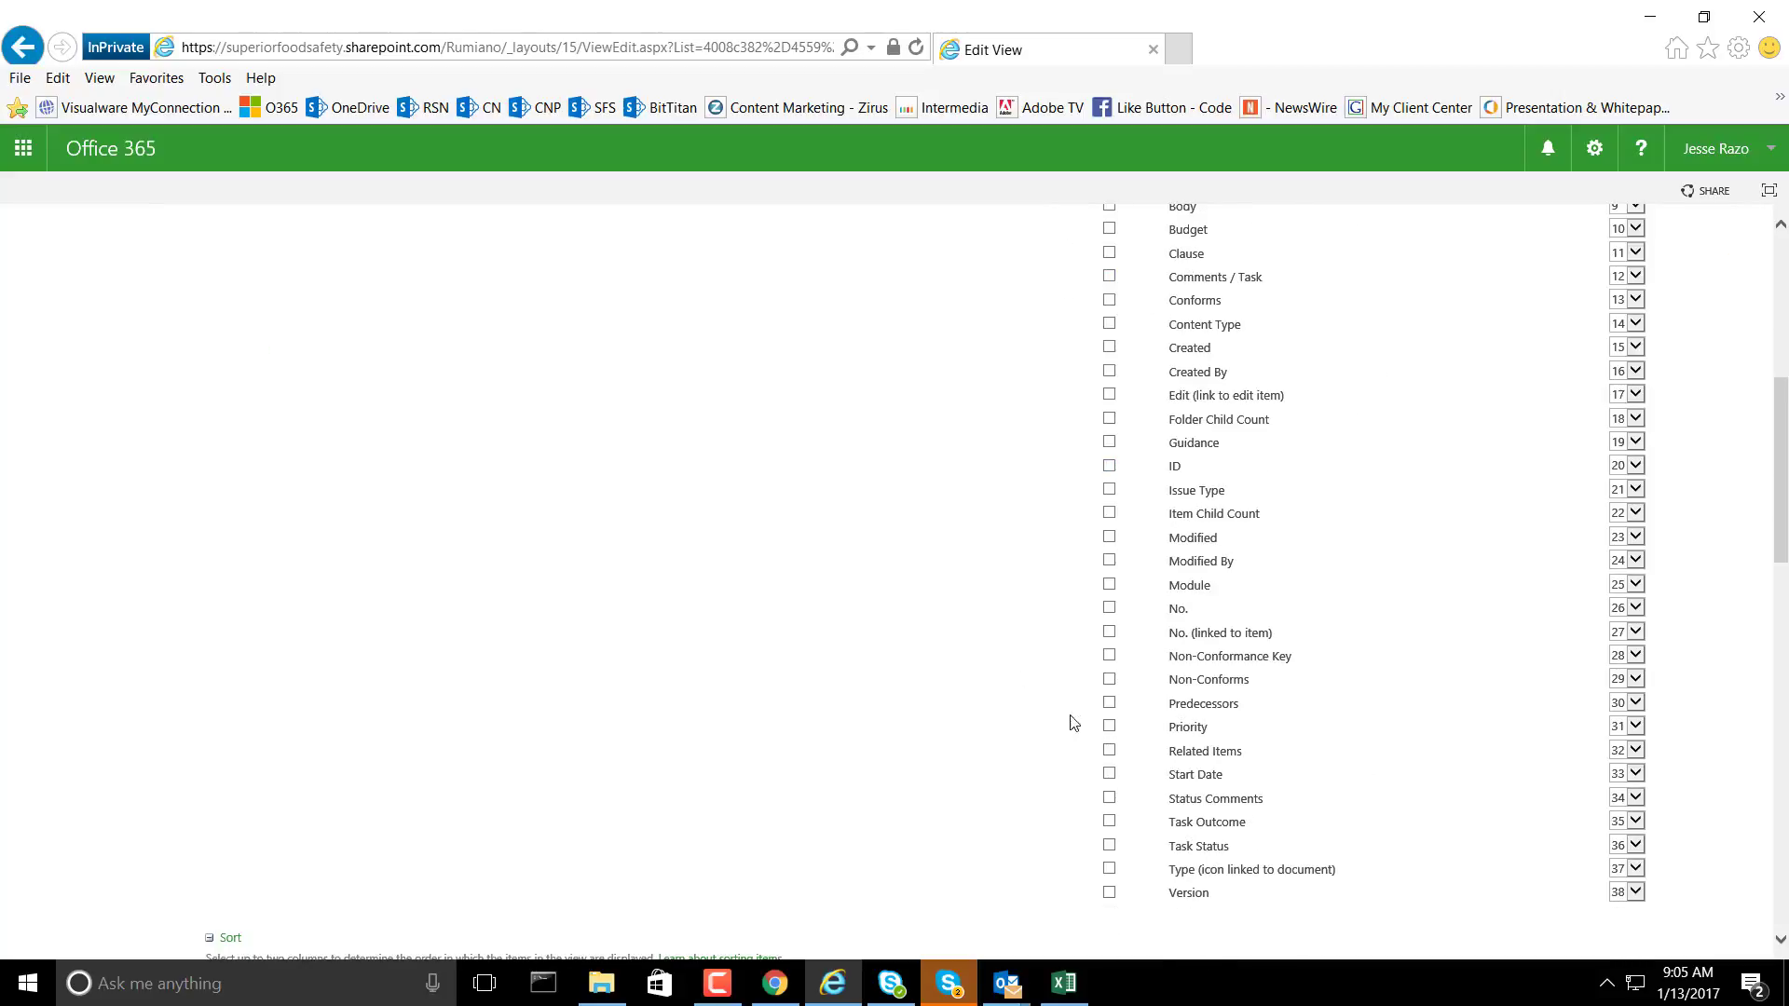
scroll(1101, 582, "up", 2)
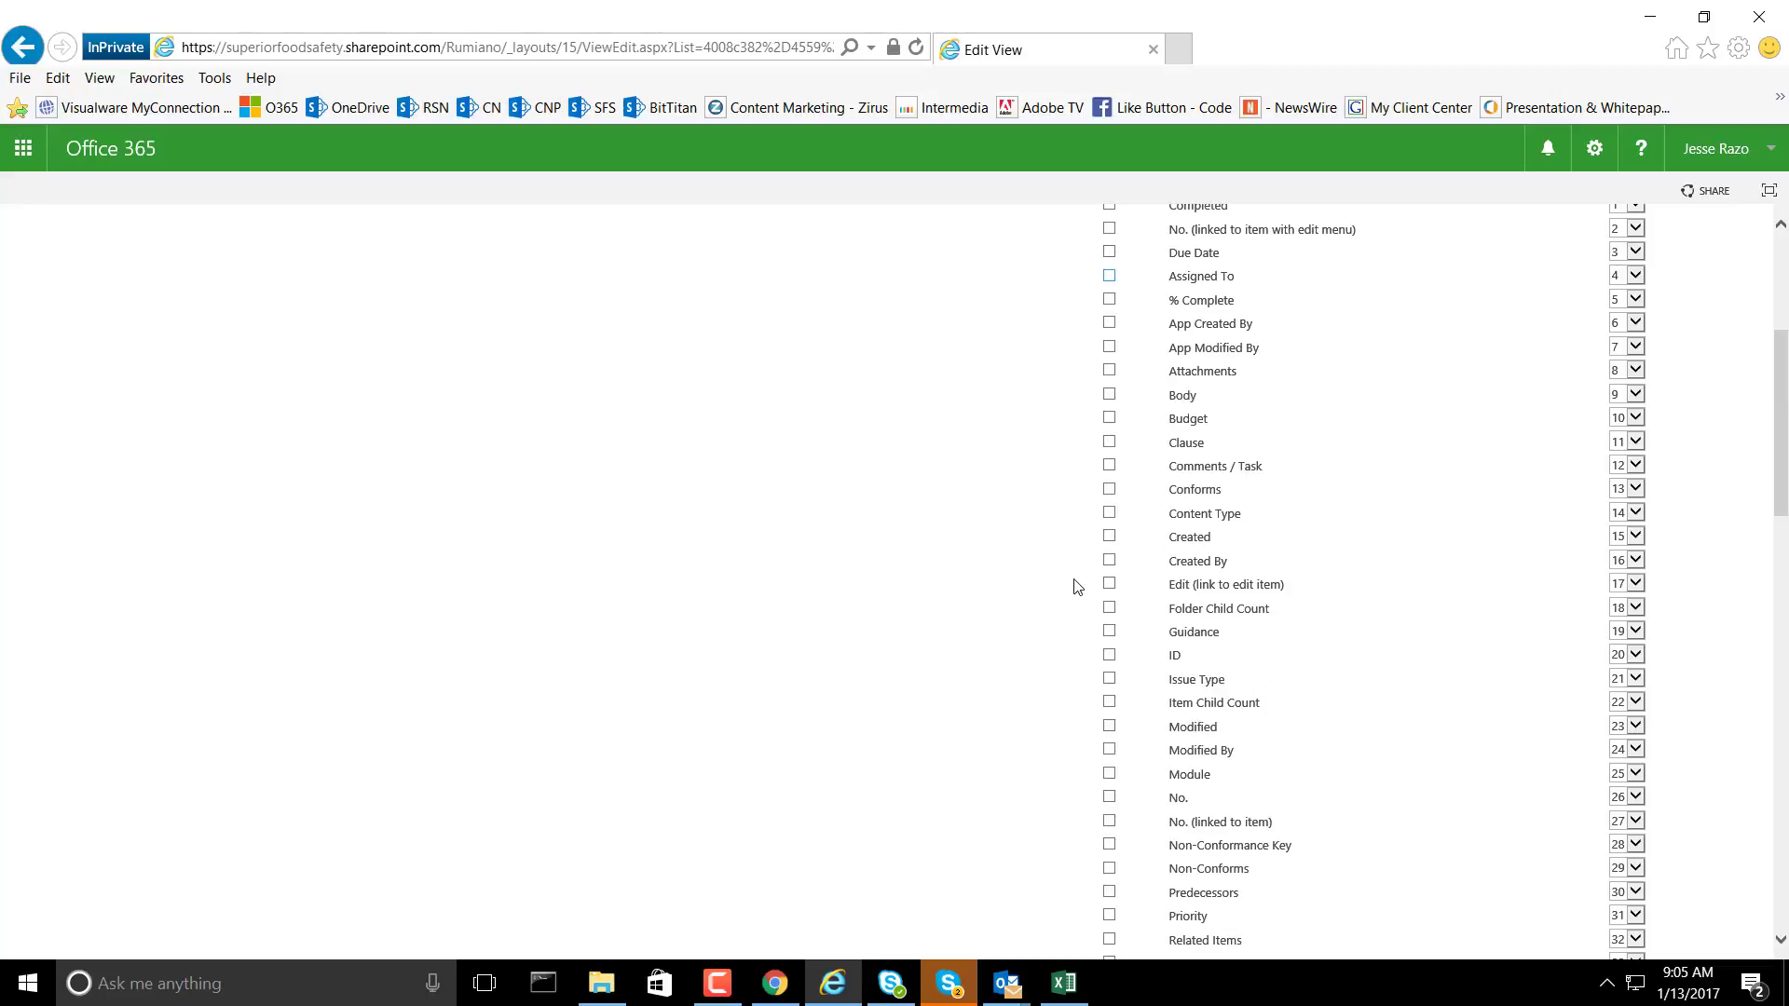
Tick the Edit (link to edit item), Module and No. columns for display.
left_click(1110, 584)
scroll(1022, 515, "up", 2)
scroll(1100, 545, "down", 2)
left_click(1110, 774)
left_click(1109, 798)
scroll(952, 709, "down", 2)
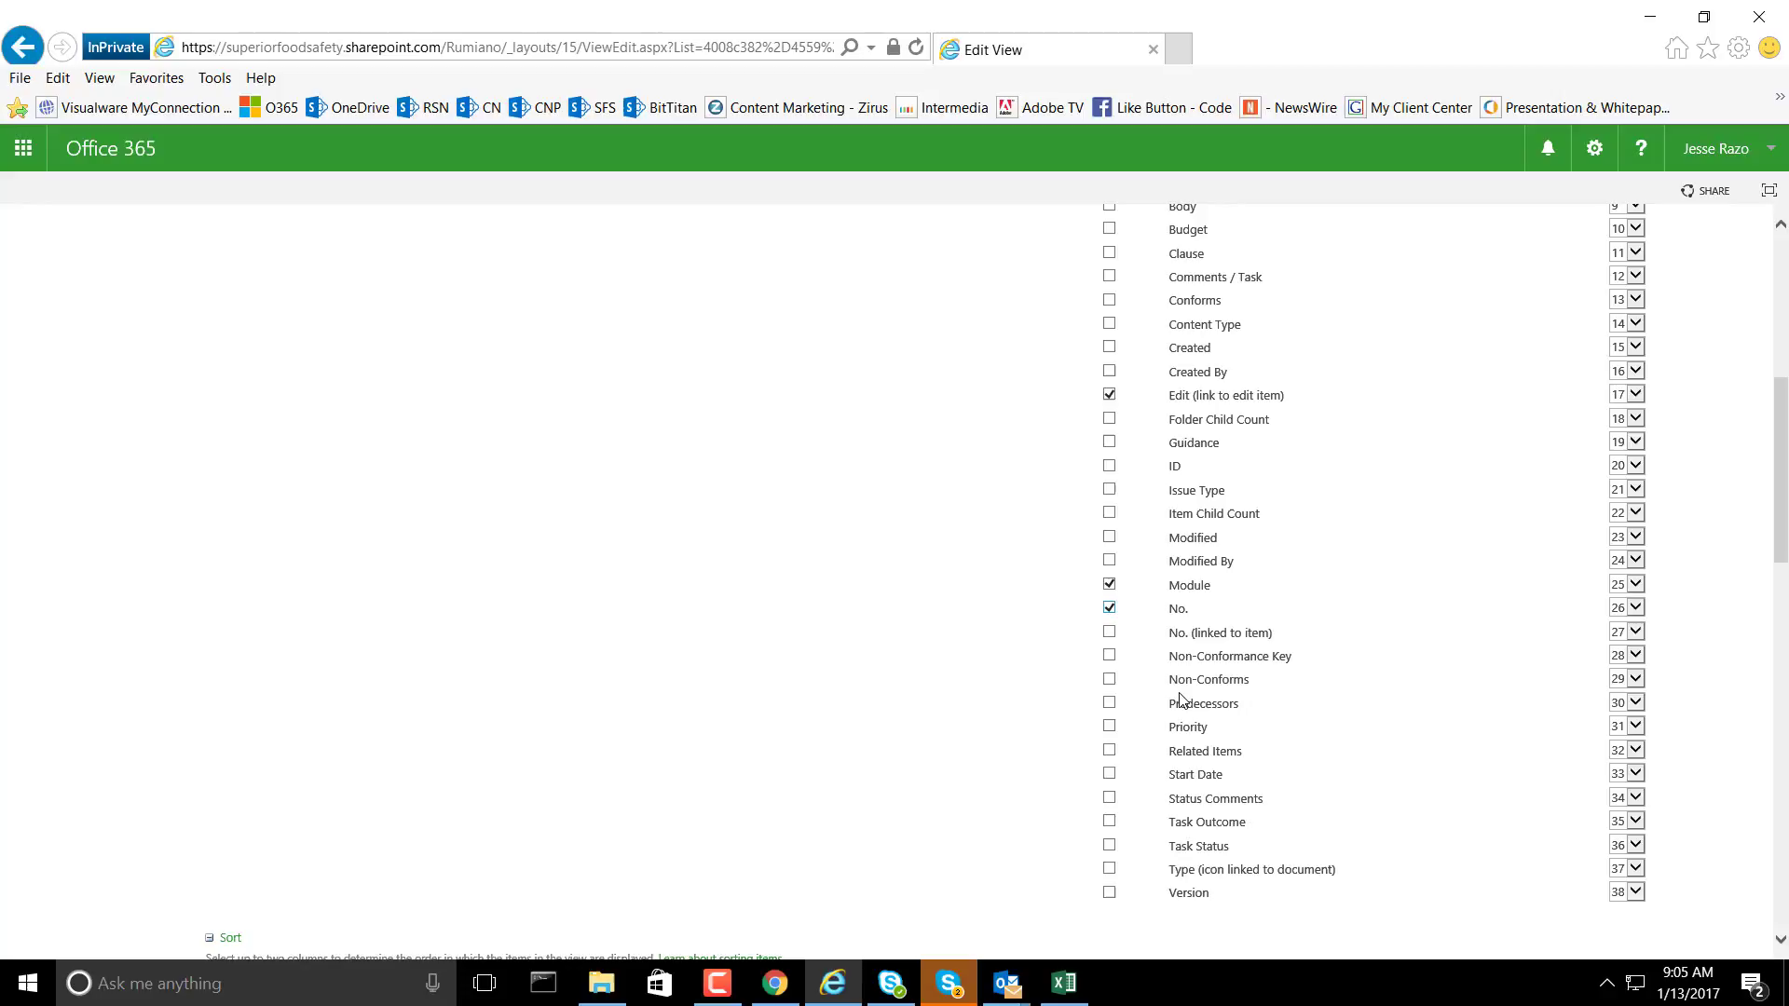
scroll(1103, 690, "up", 2)
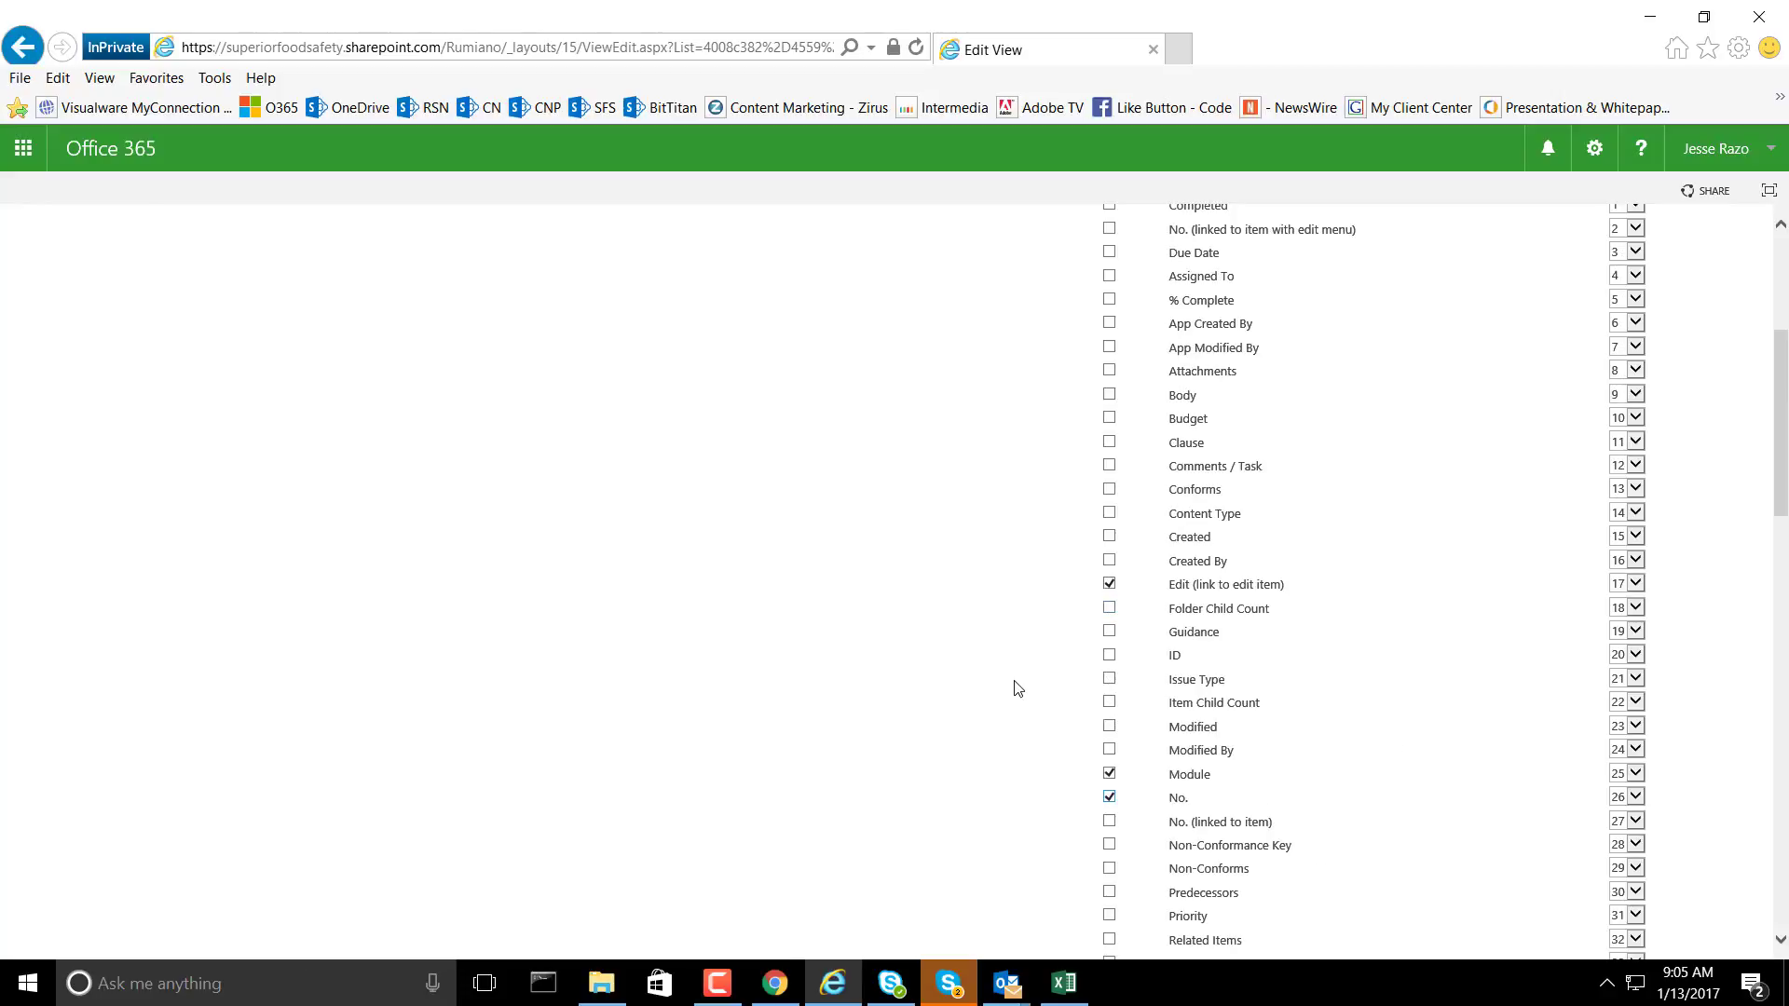
scroll(1018, 688, "up", 2)
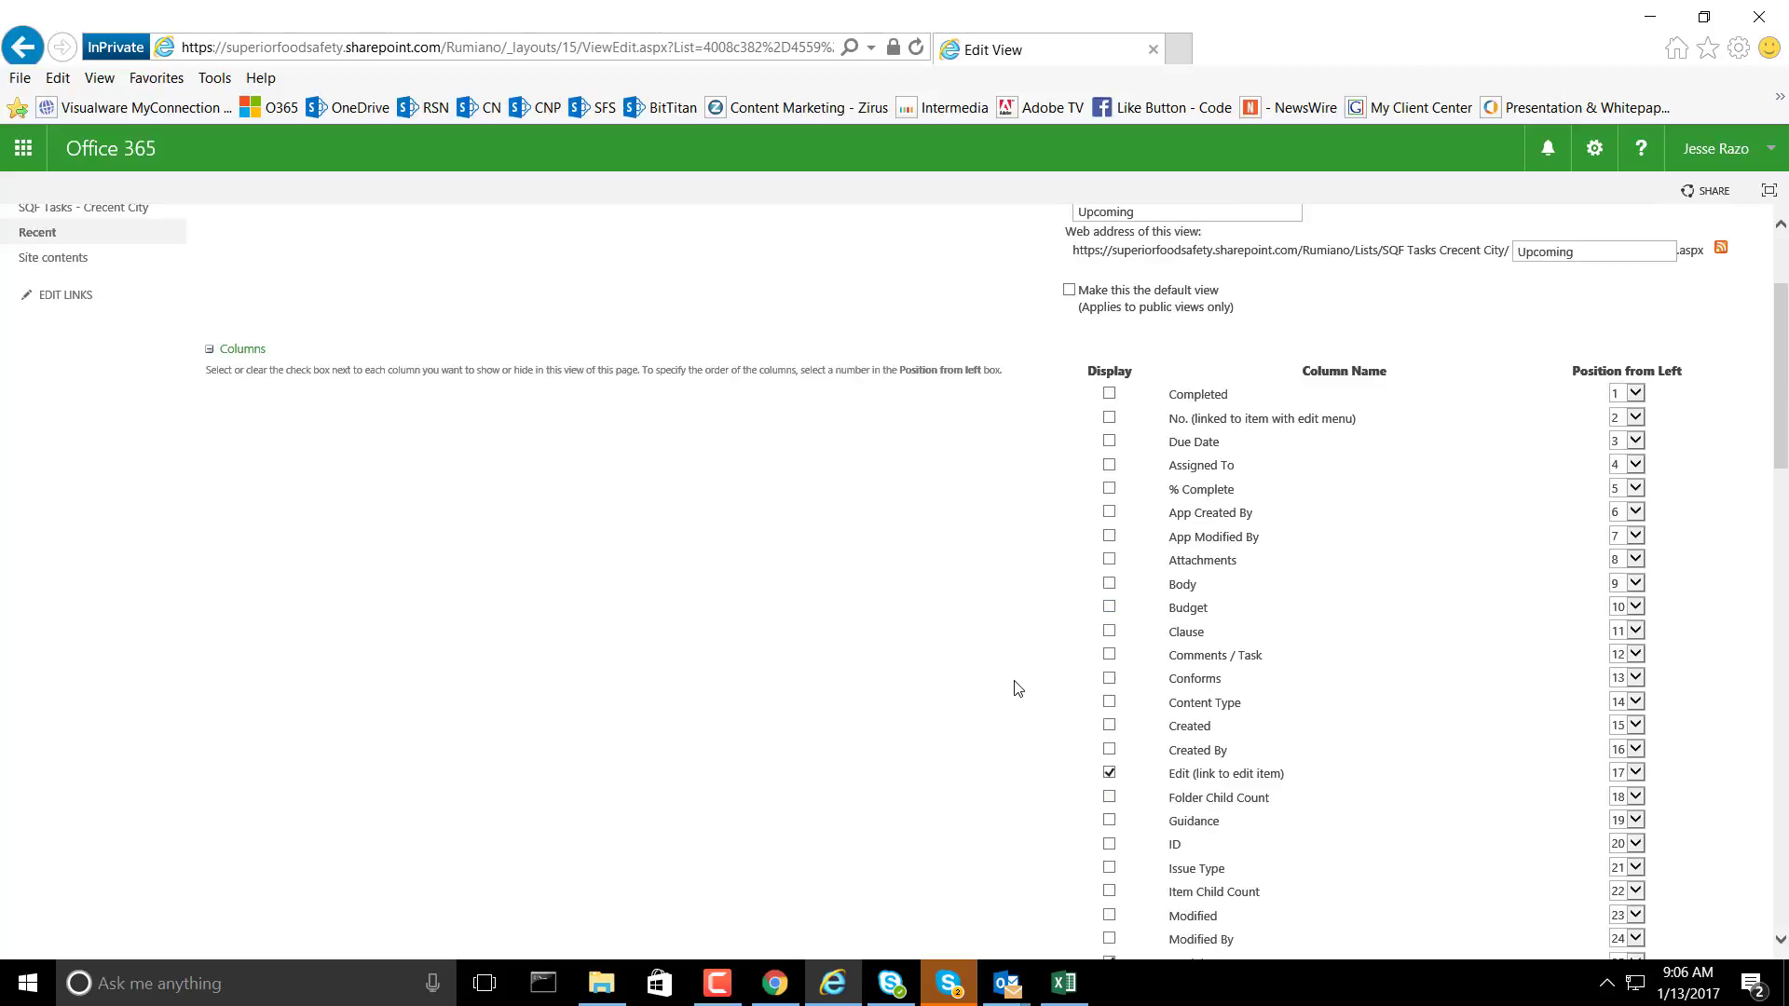
Tick the Clause, Conforms, Status Comments and Task Status columns for display.
left_click(1109, 633)
scroll(952, 671, "down", 2)
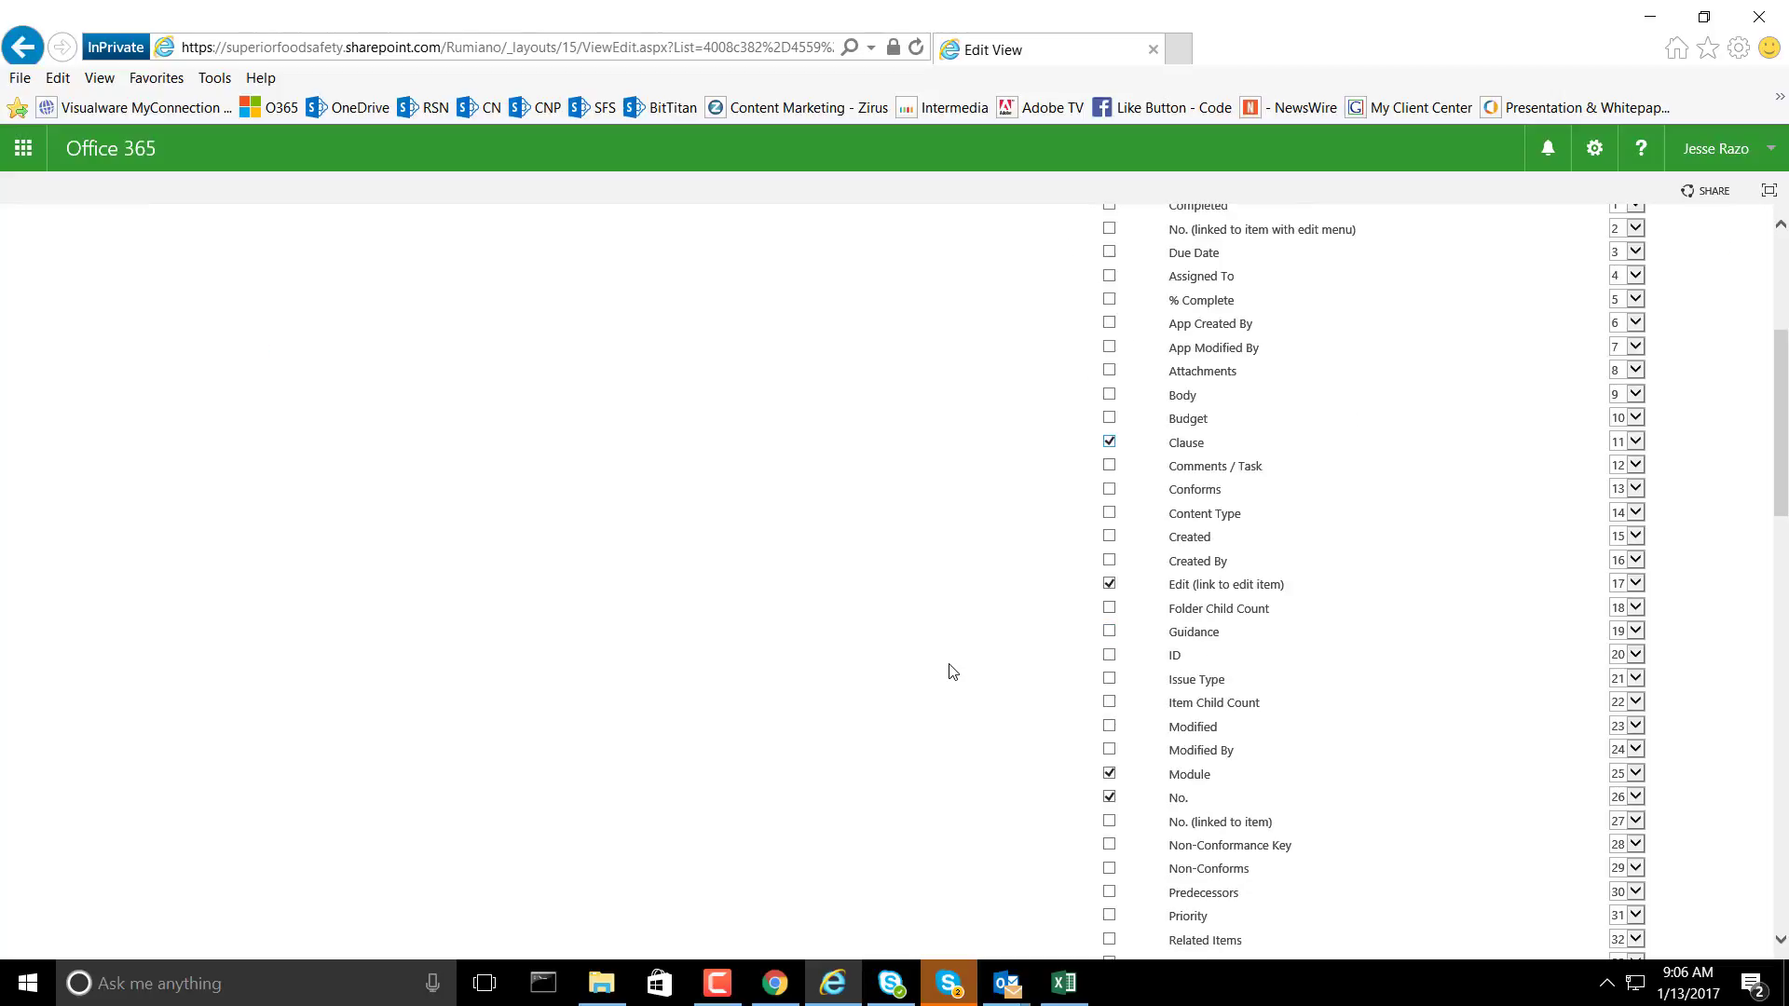
left_click(1109, 489)
scroll(1072, 515, "down", 1)
scroll(1072, 513, "up", 3)
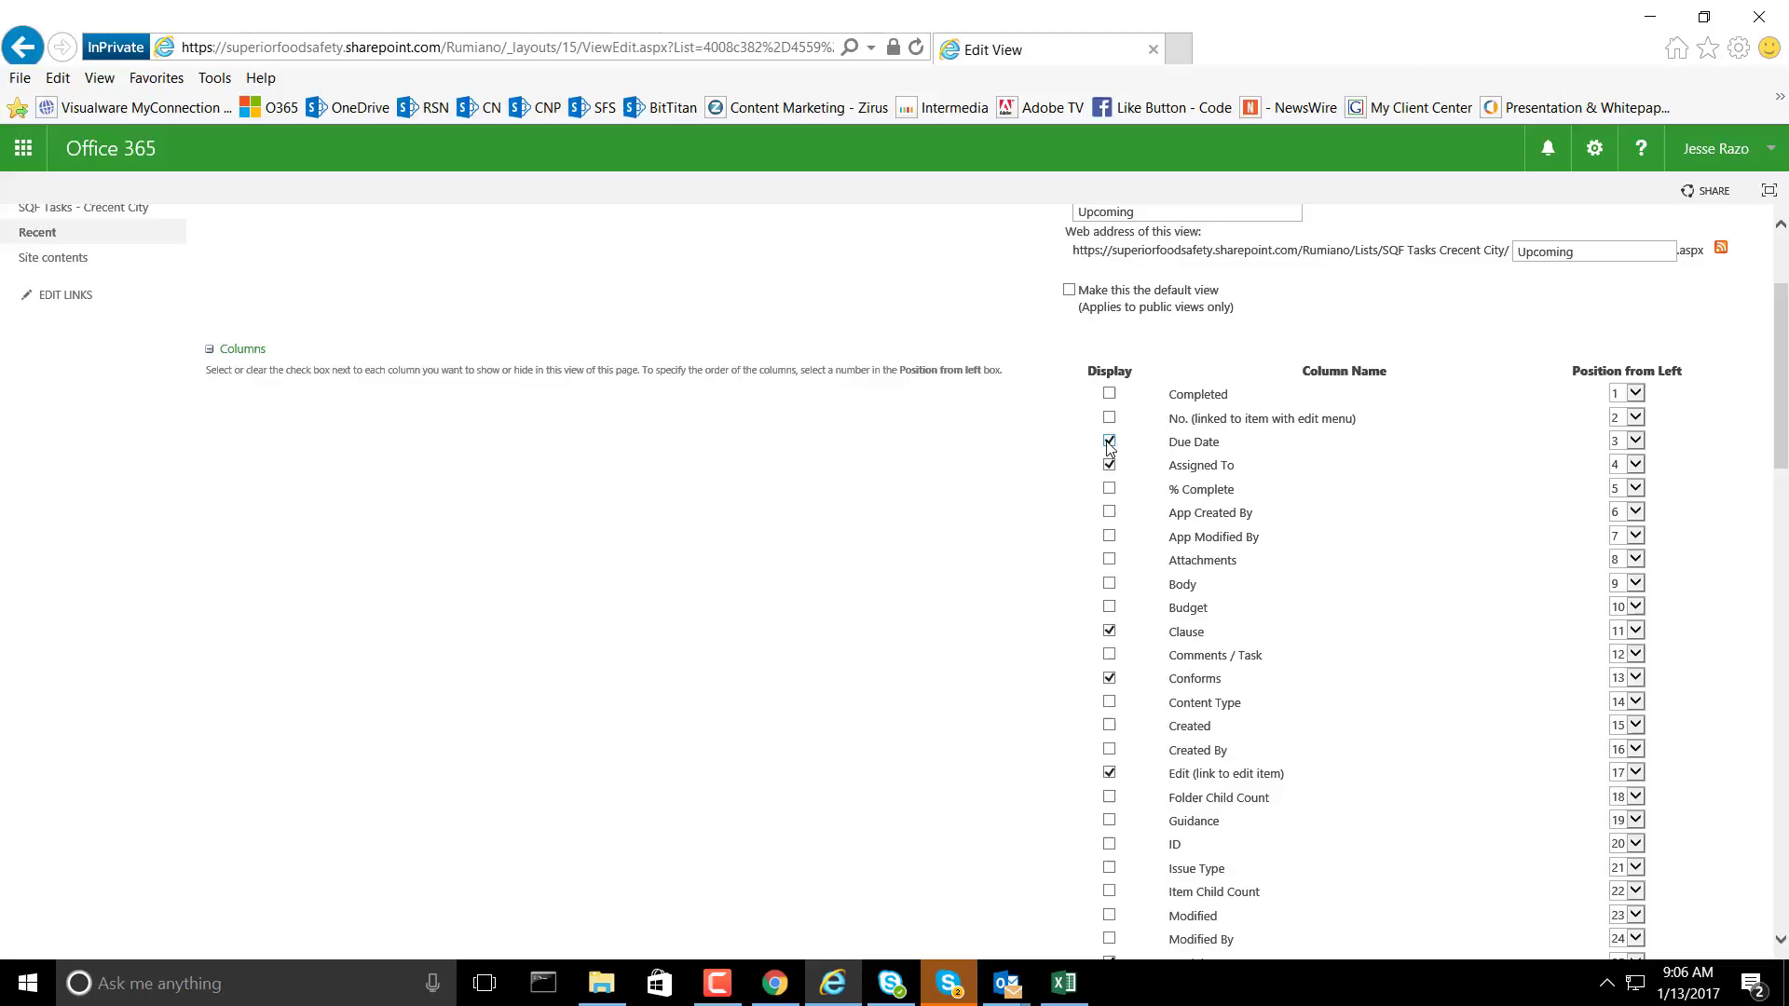
scroll(1127, 565, "down", 4)
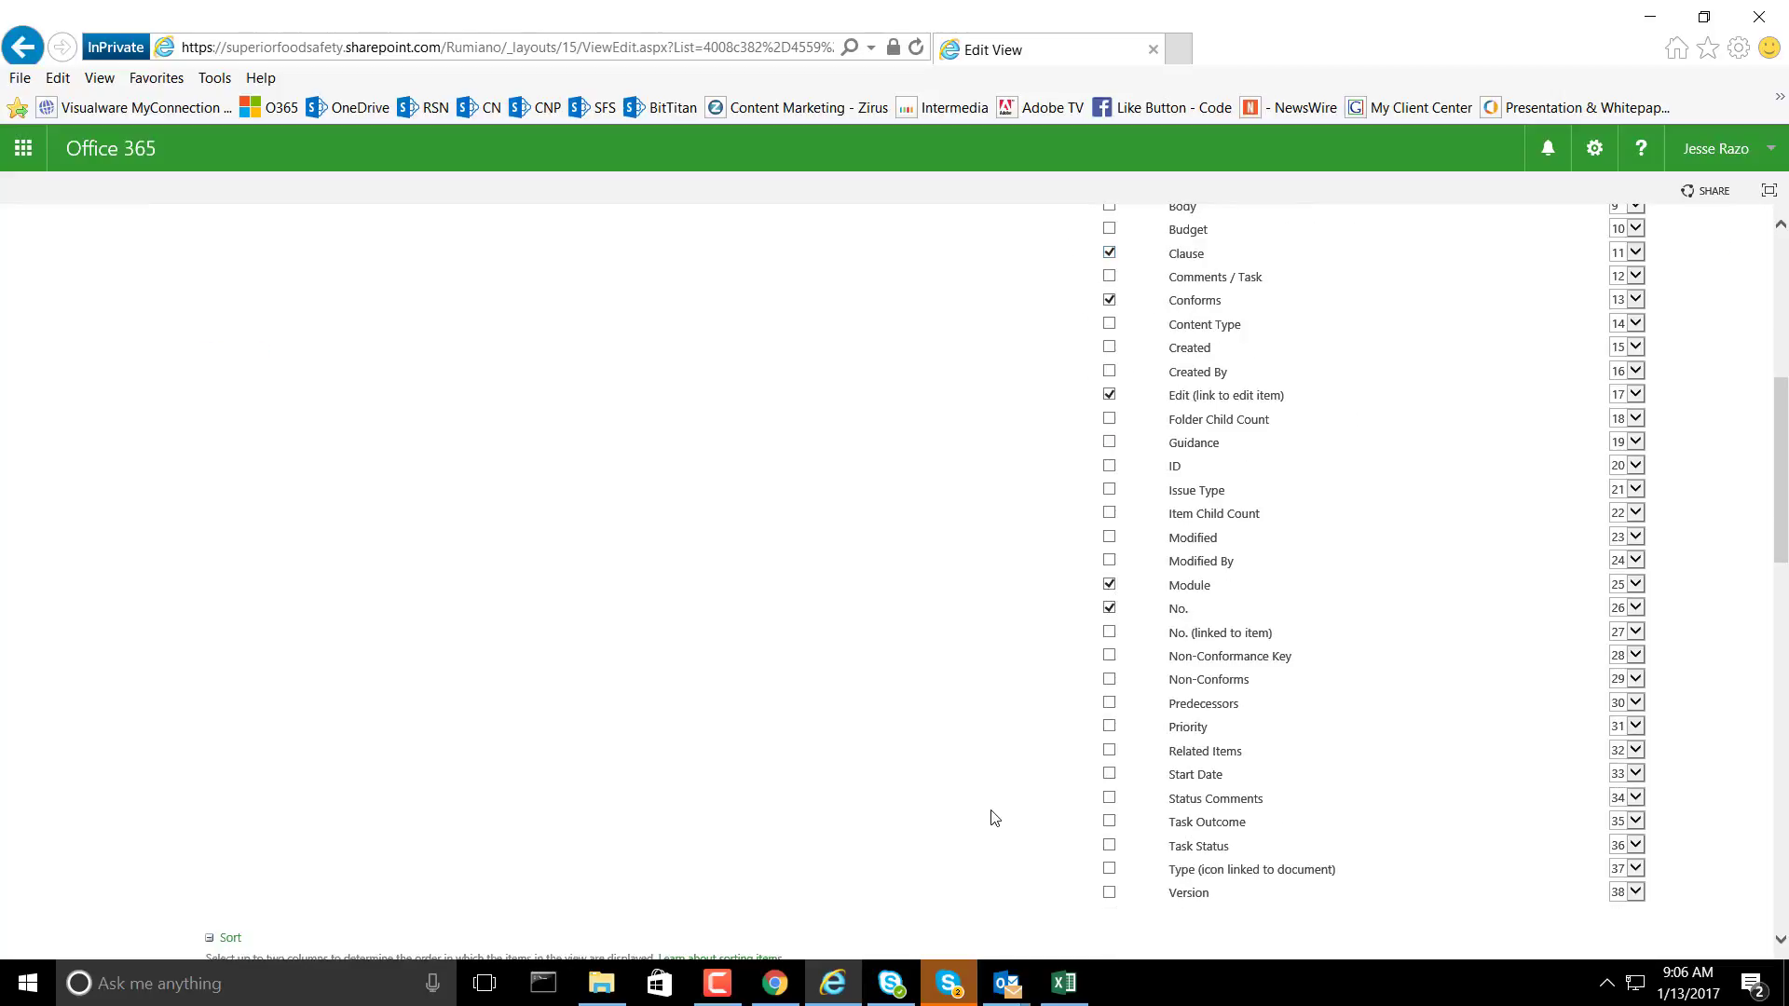
left_click(1108, 798)
left_click(1114, 848)
Save the Upcoming view with the newly selected columns.
scroll(1301, 821, "down", 20)
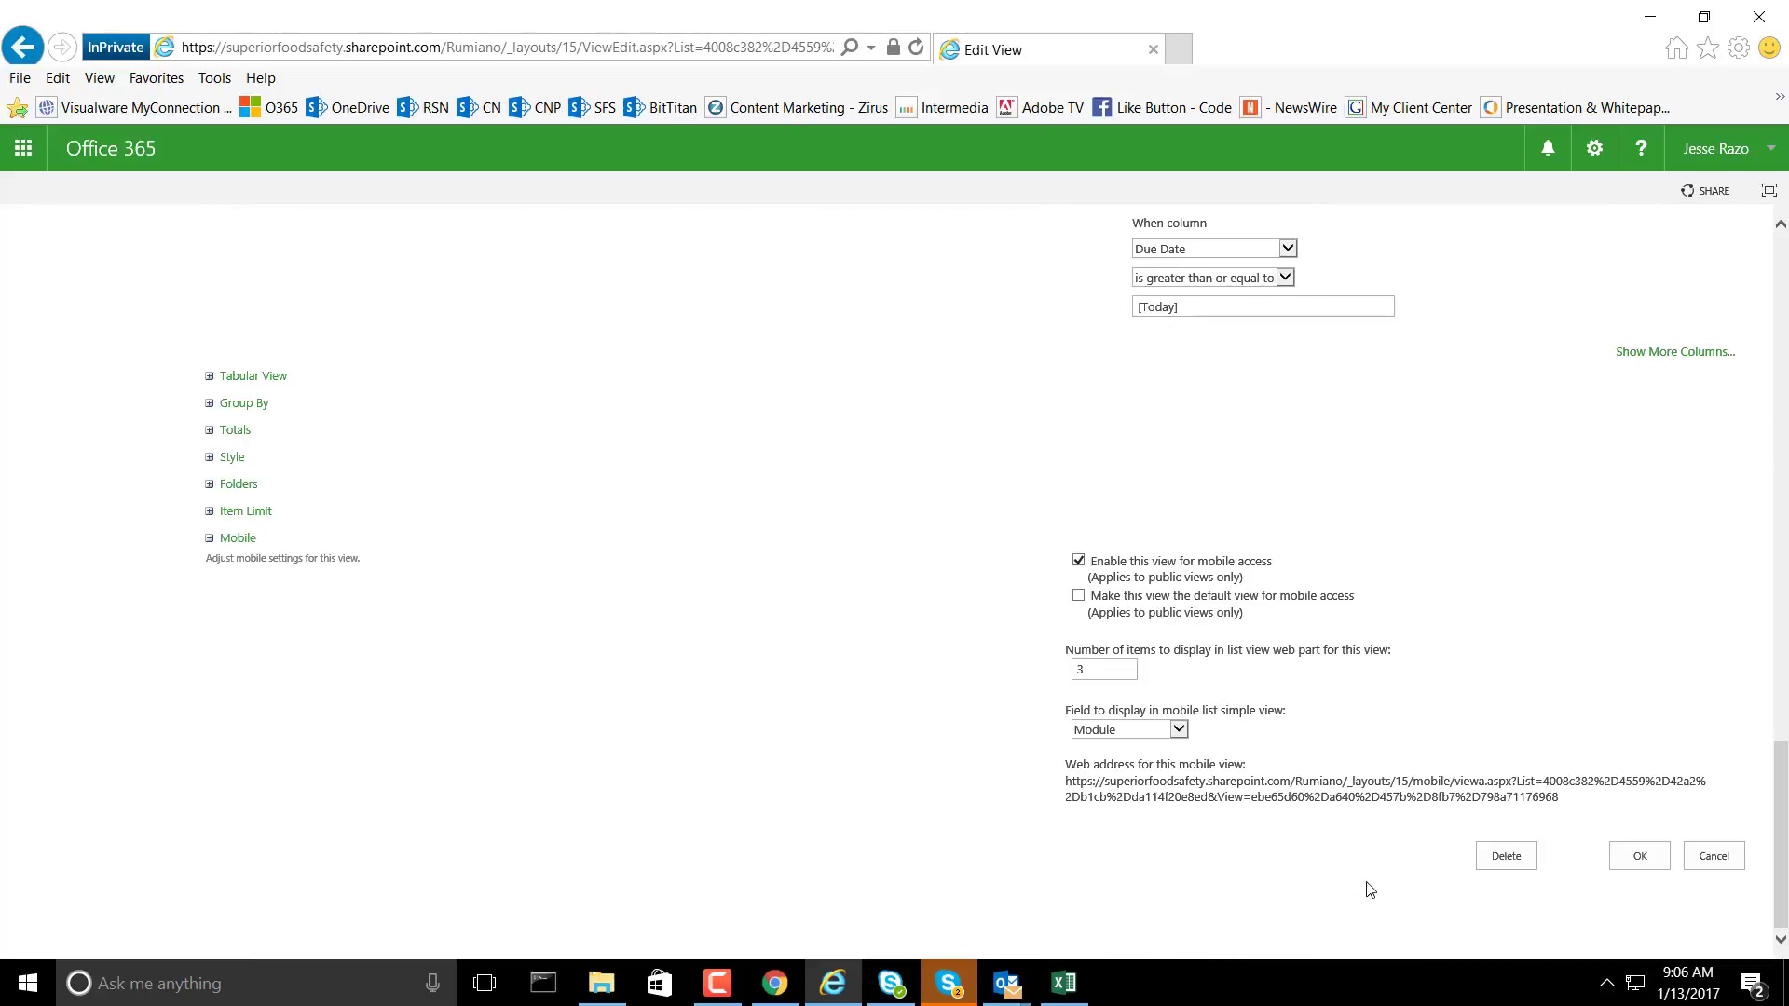
left_click(1638, 859)
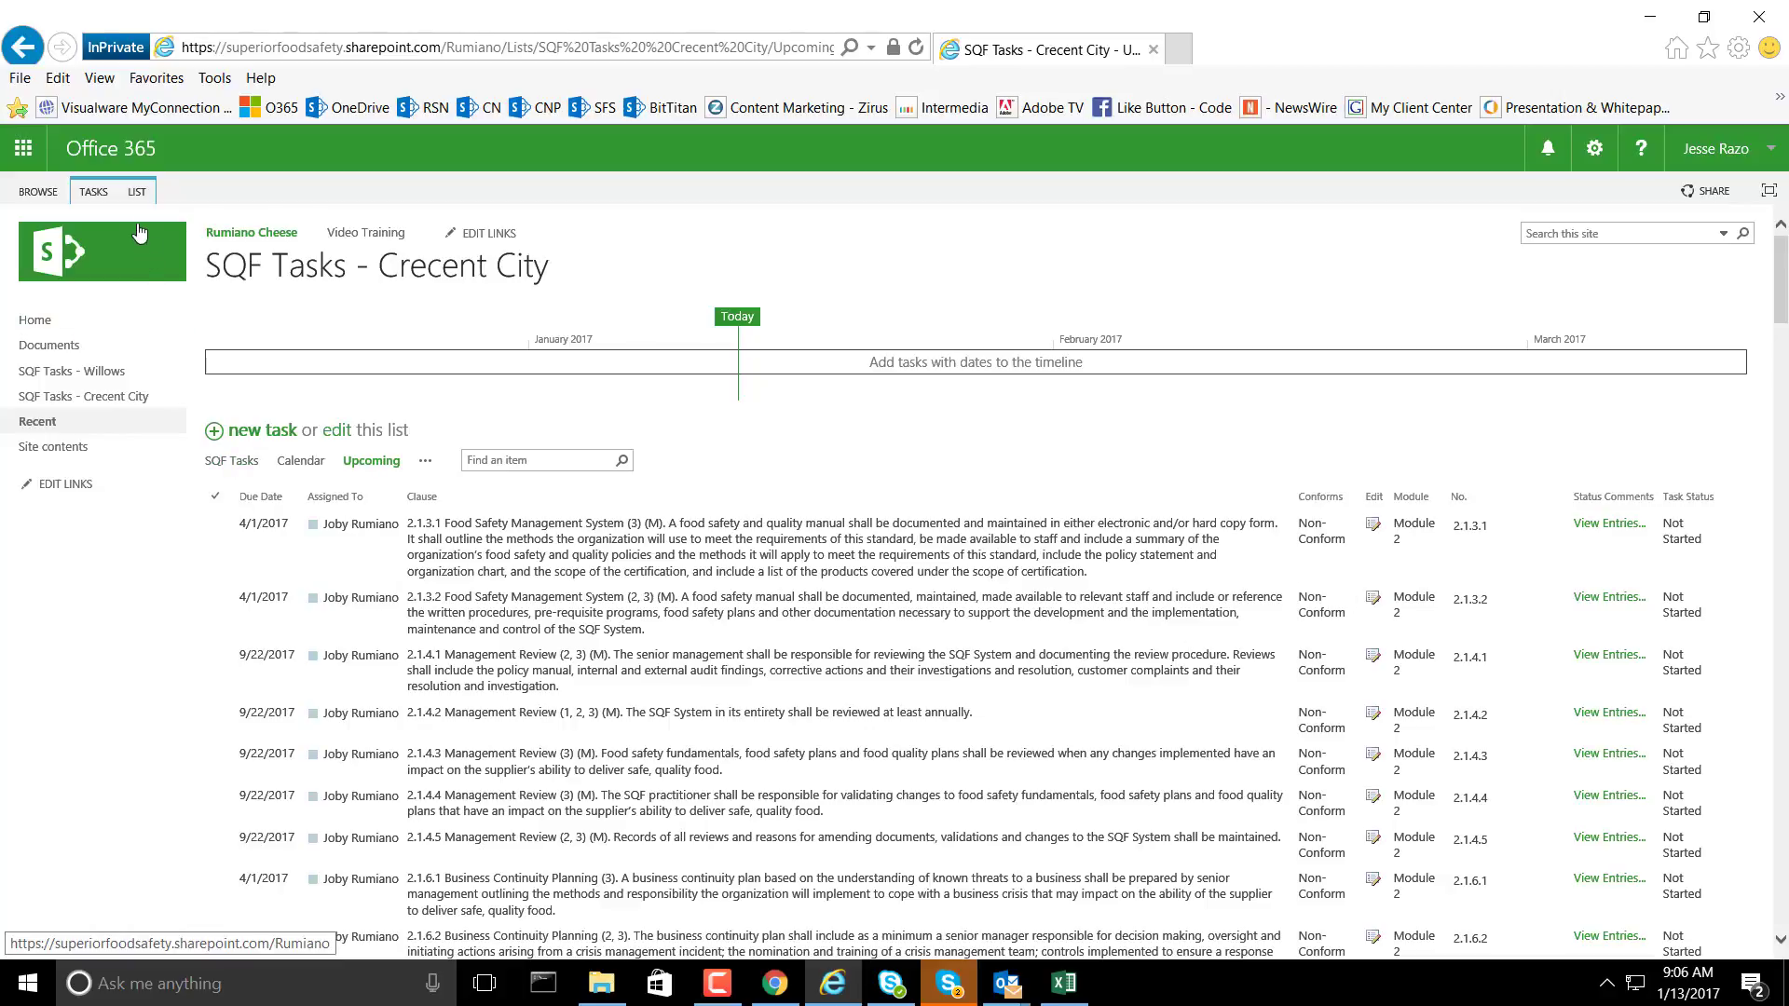
left_click(137, 192)
In the Upcoming view settings, position Edit 1st, Module 2nd and No. 3rd from left.
left_click(177, 216)
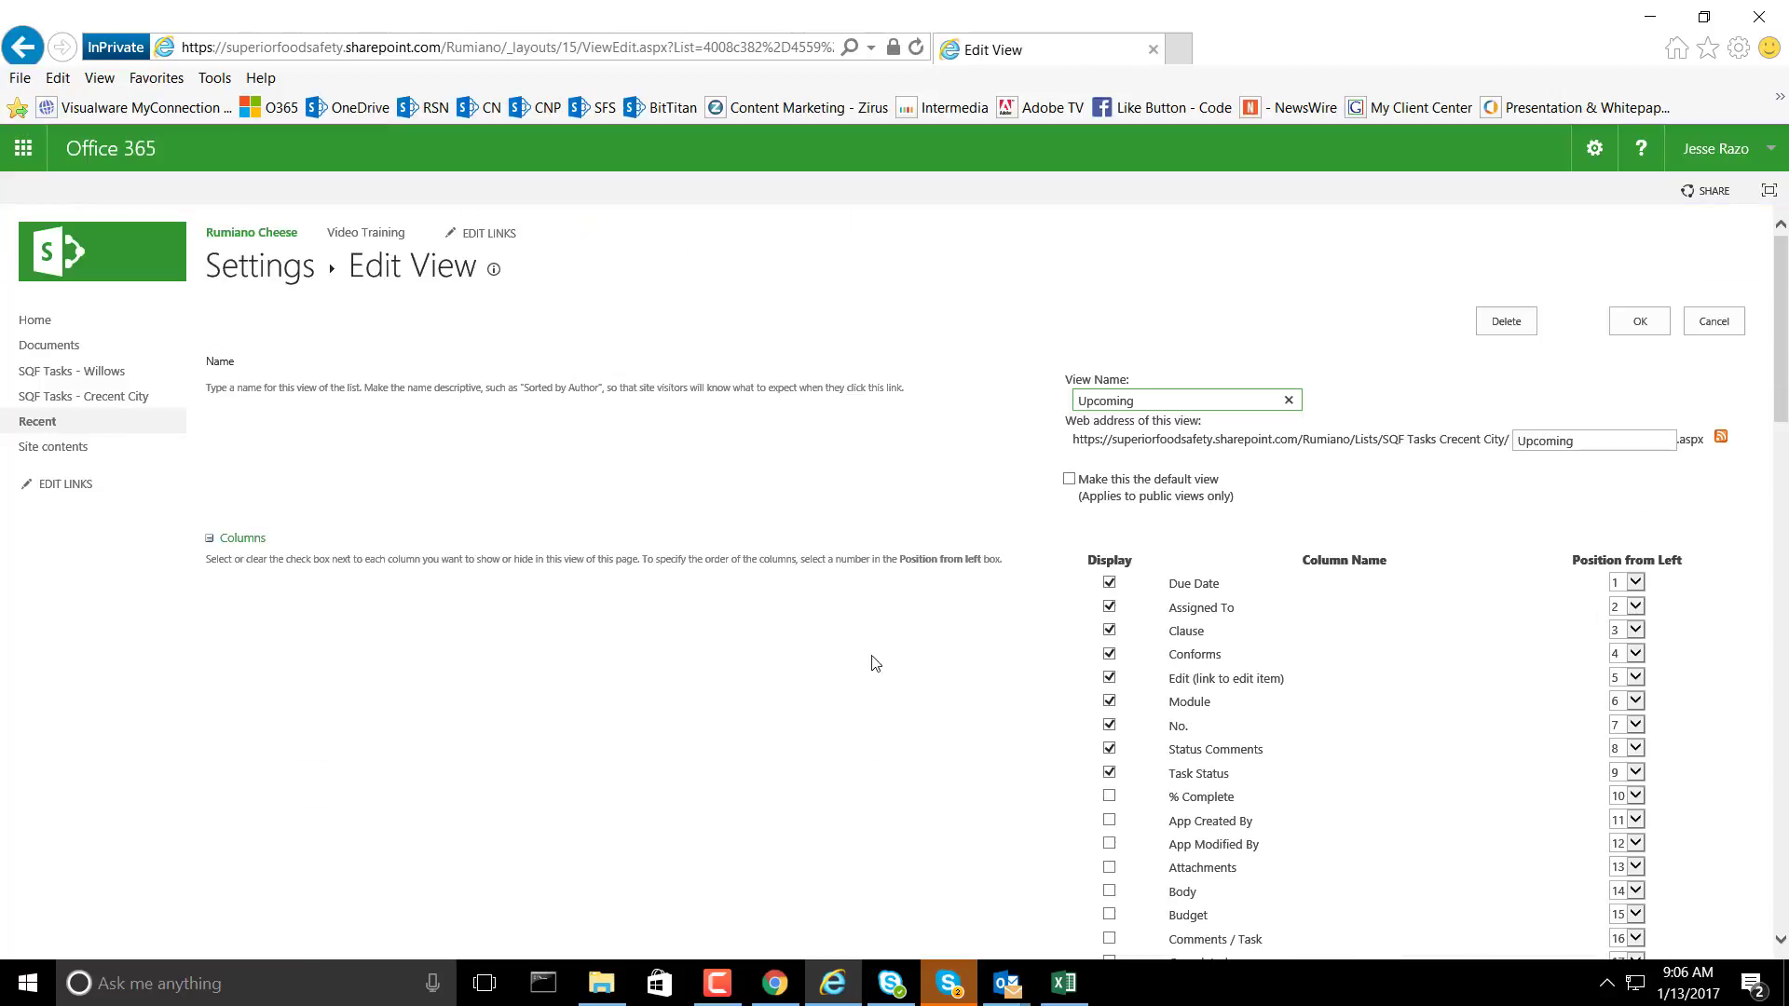
scroll(1278, 664, "down", 2)
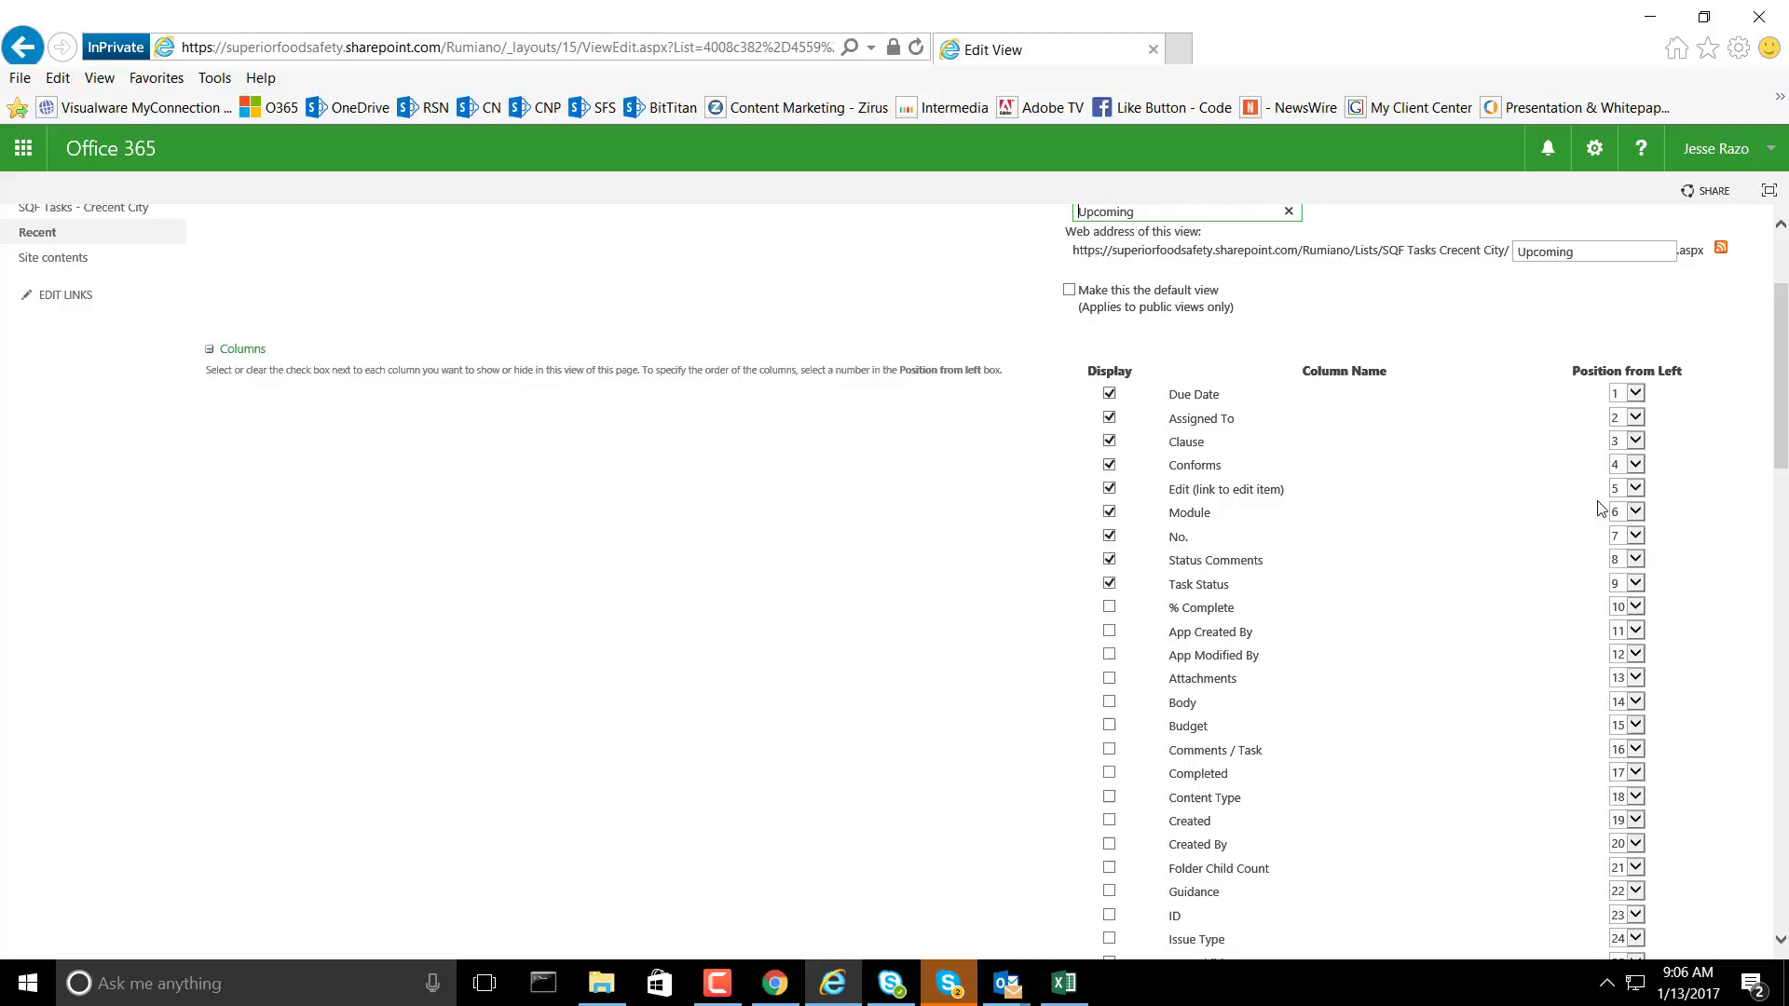
left_click(1638, 490)
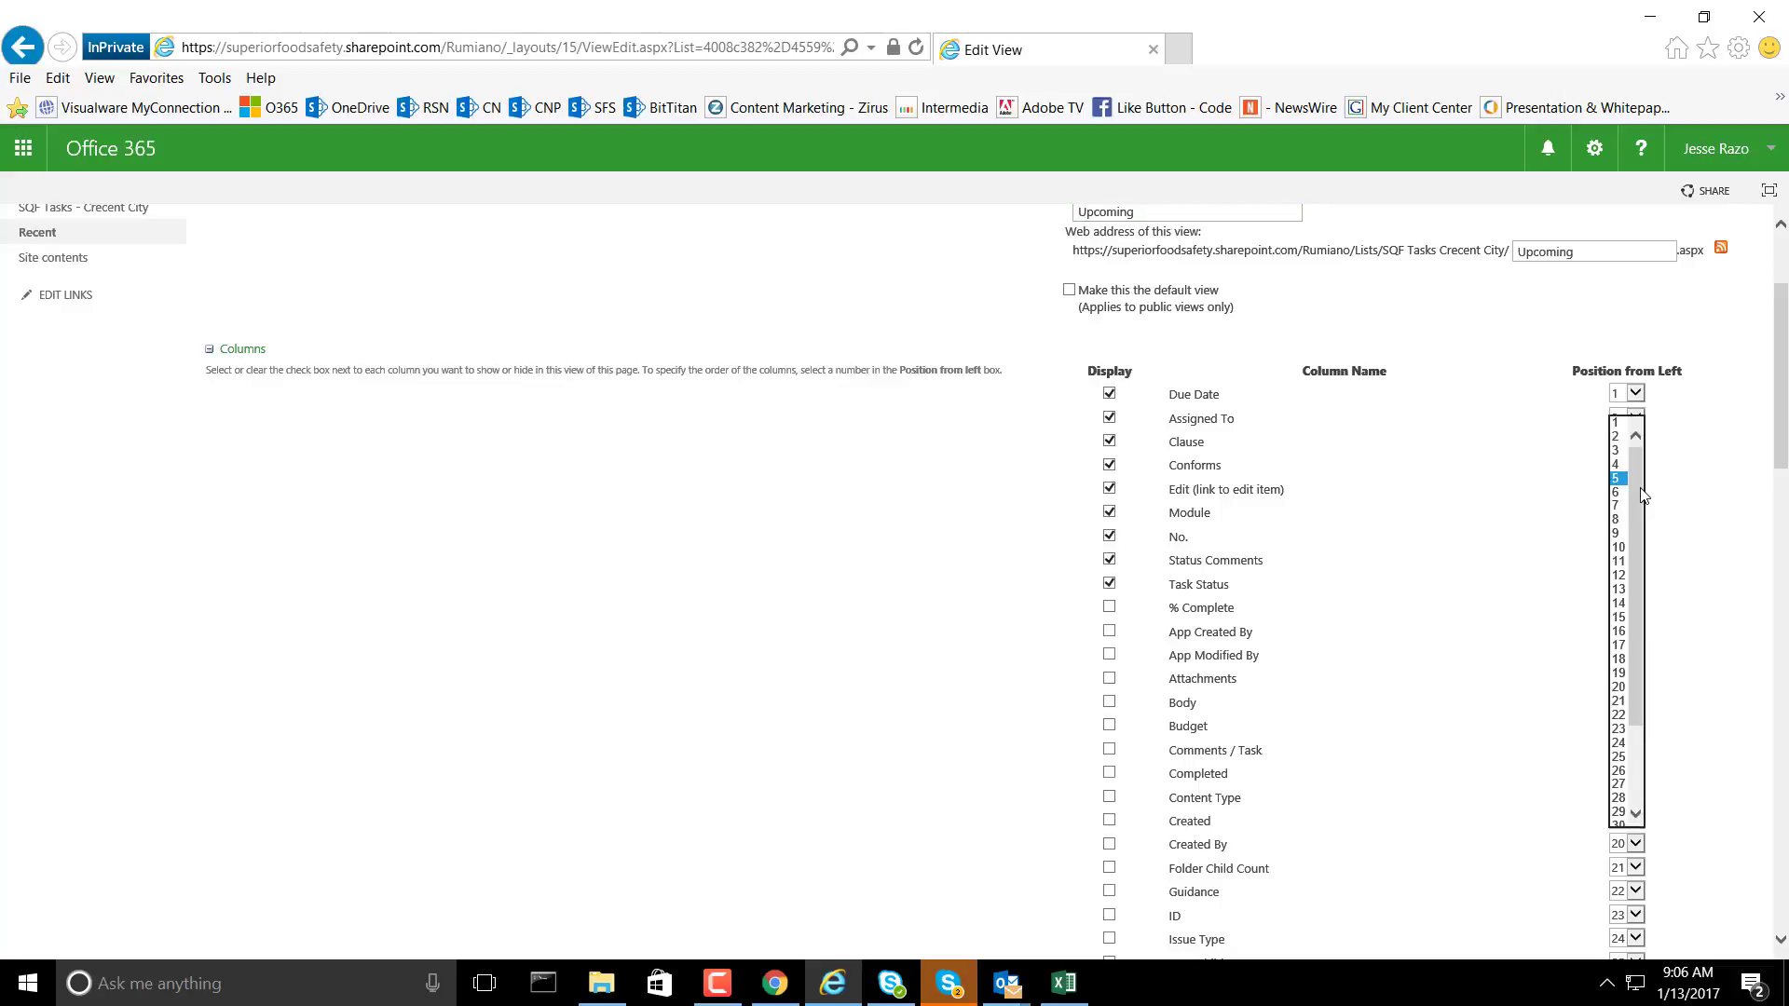
left_click(1617, 422)
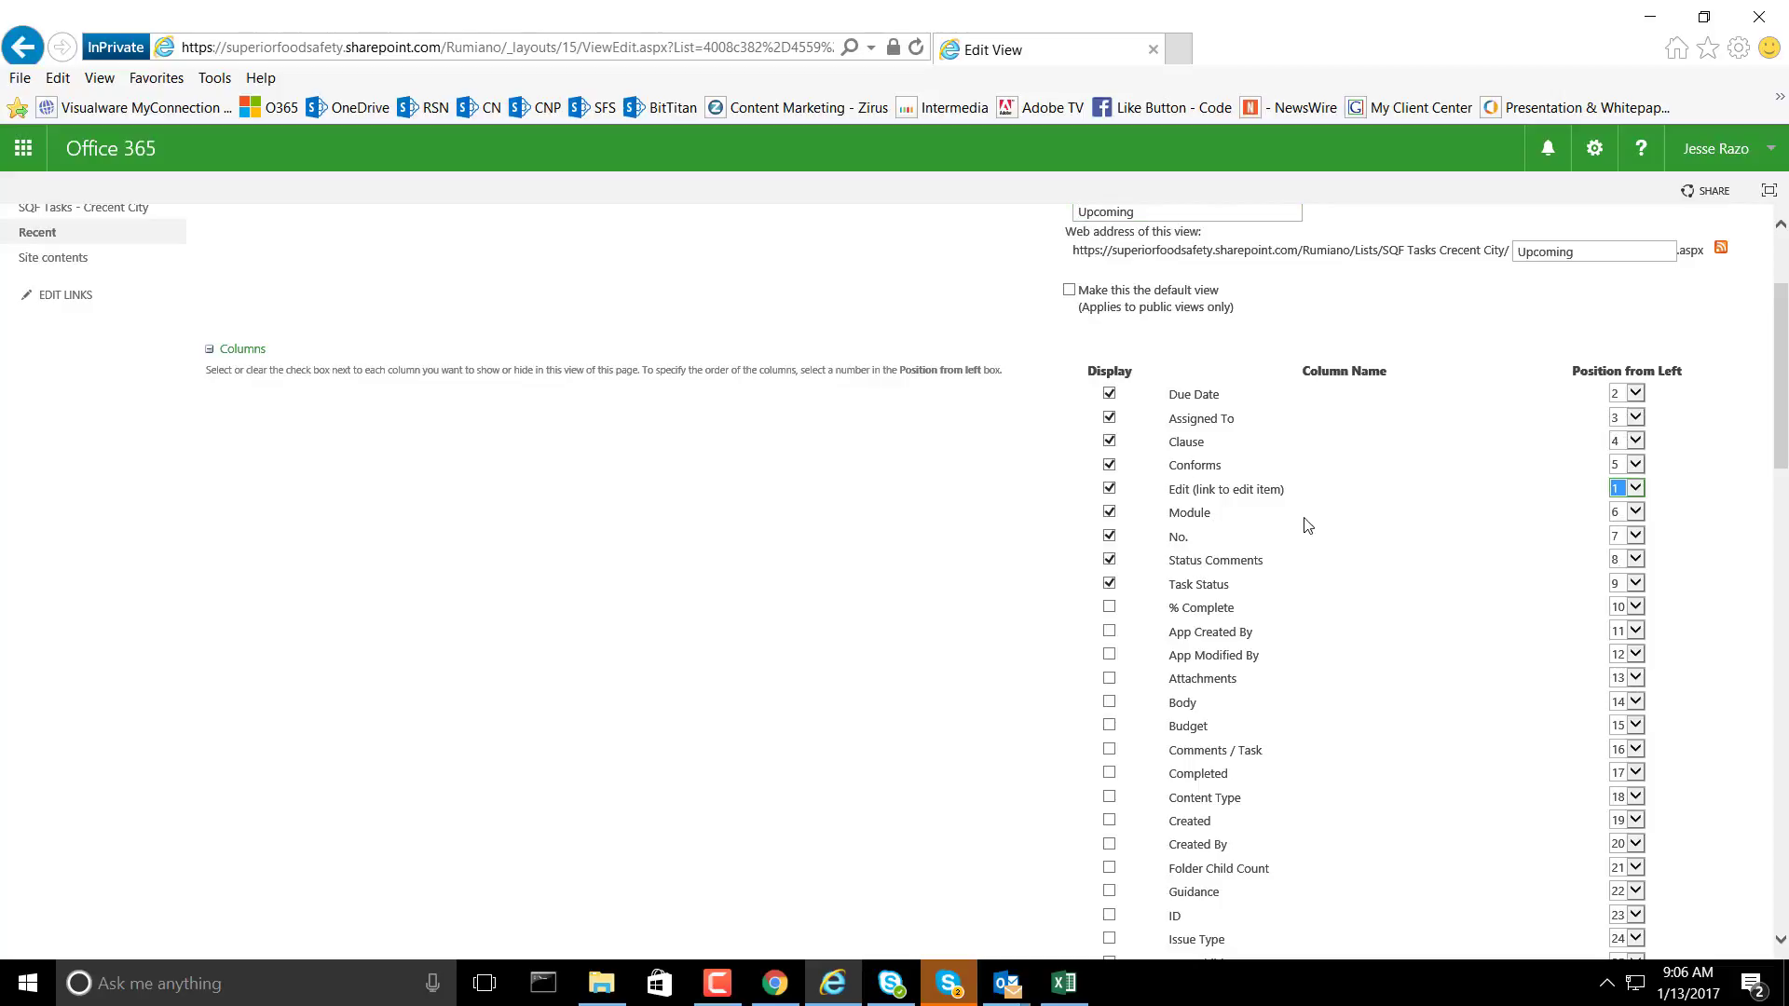
left_click(1642, 512)
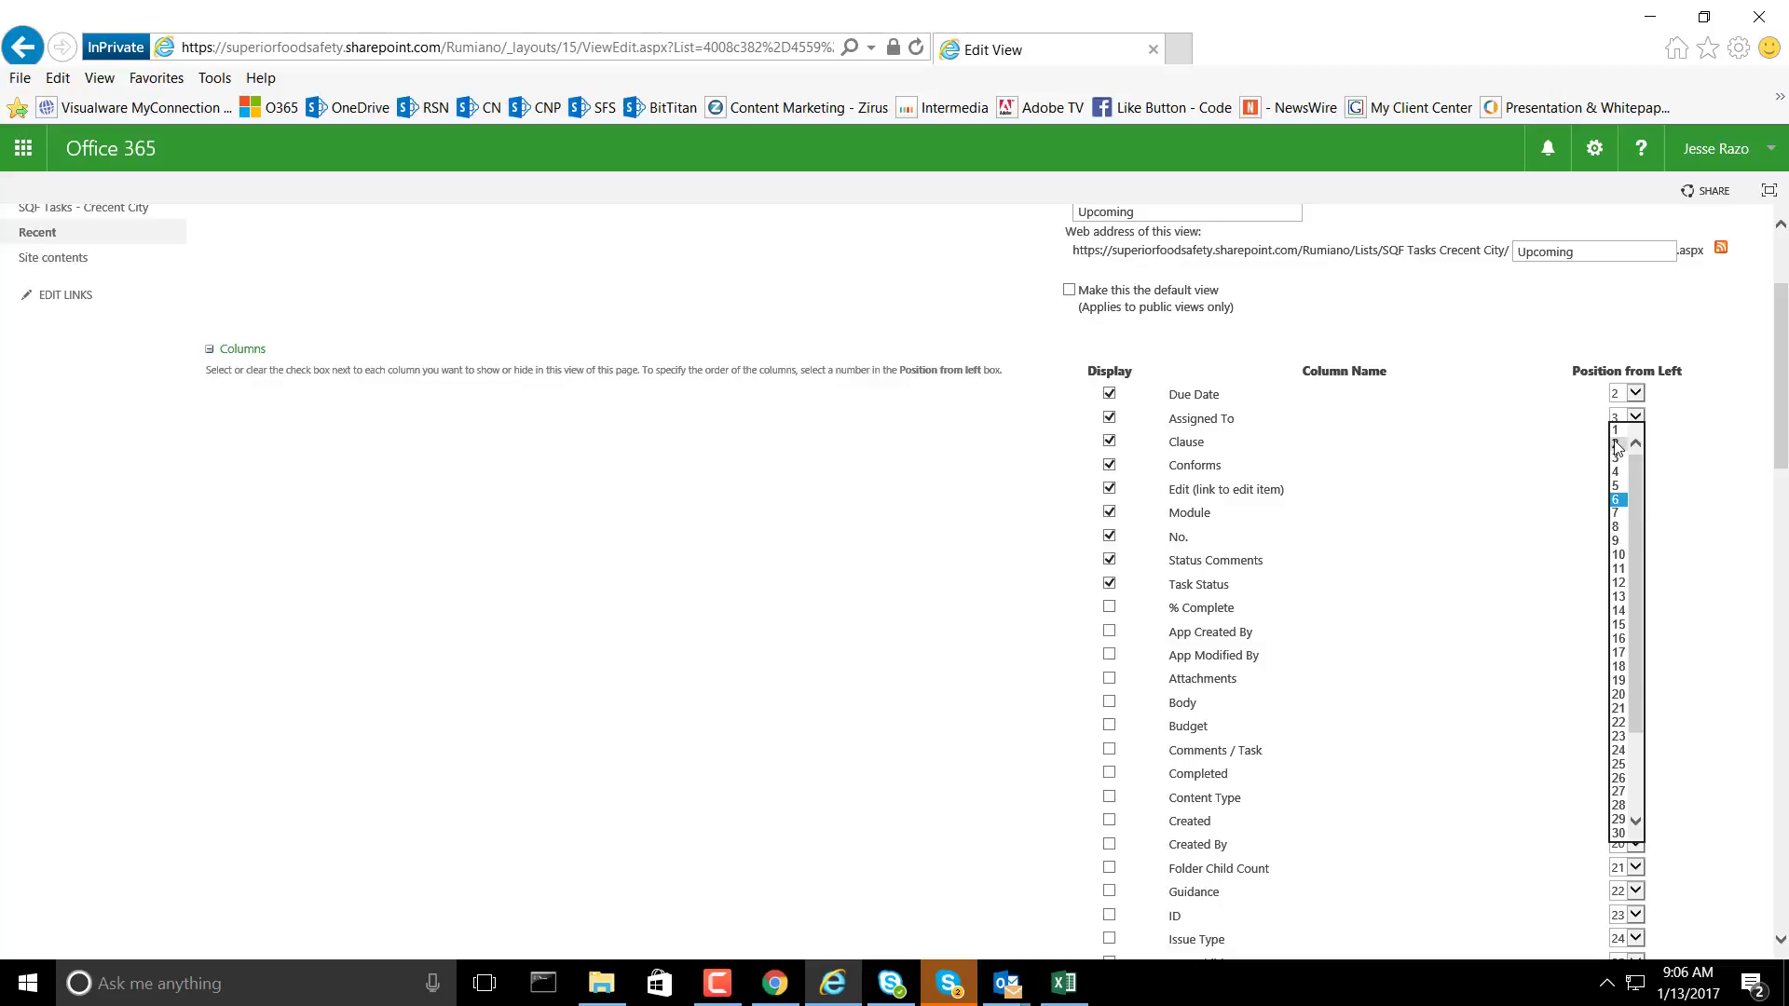
left_click(1619, 457)
left_click(1636, 537)
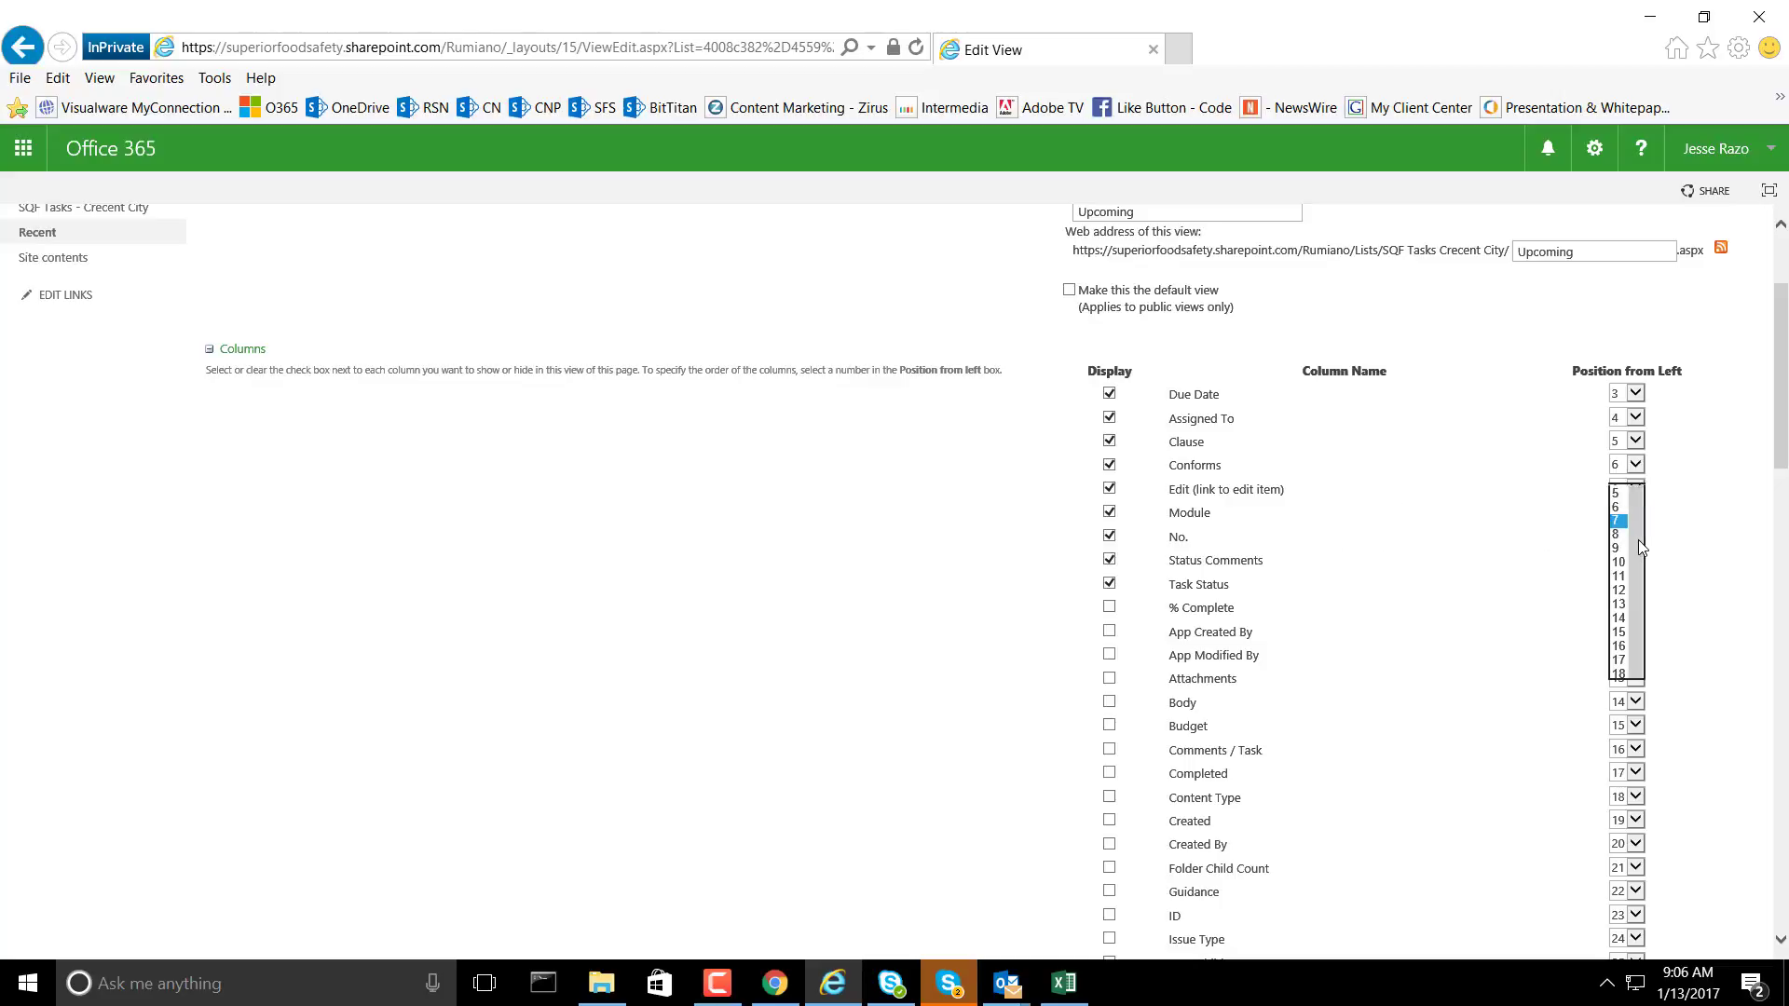
left_click(1626, 465)
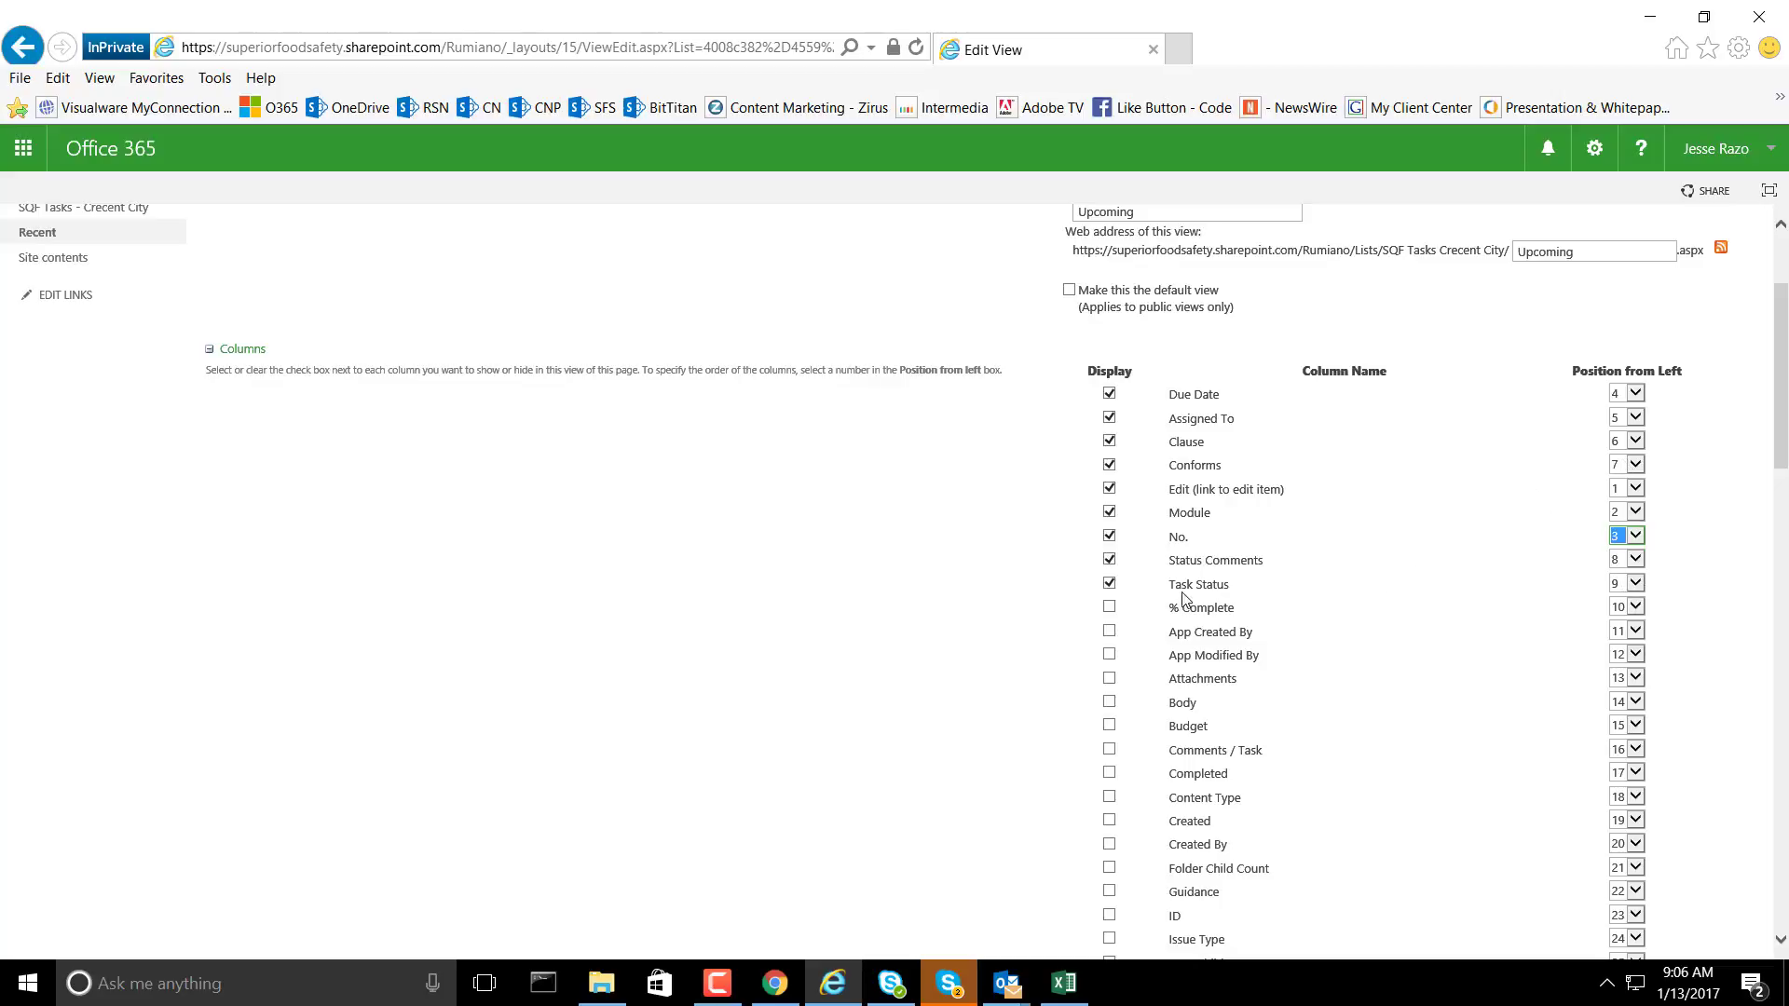
Put Clause 4th and Conforms 5th, place Assigned To before Due Date, and save.
left_click(1631, 444)
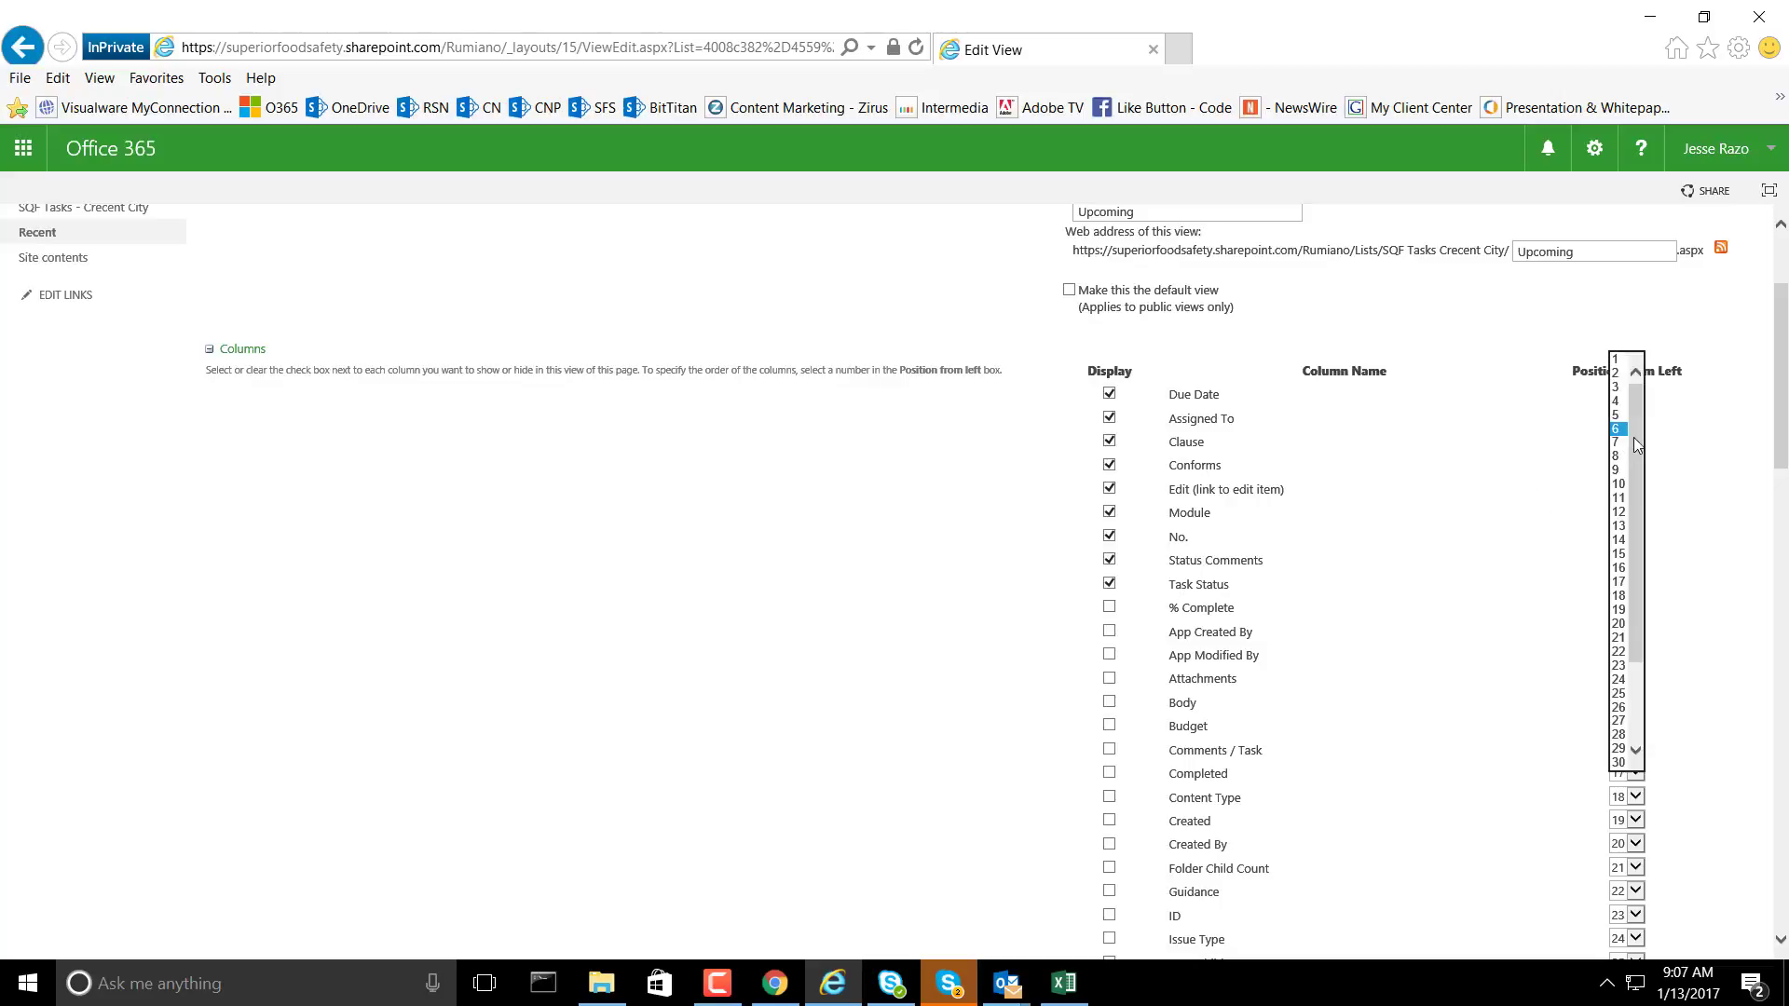
left_click(1619, 402)
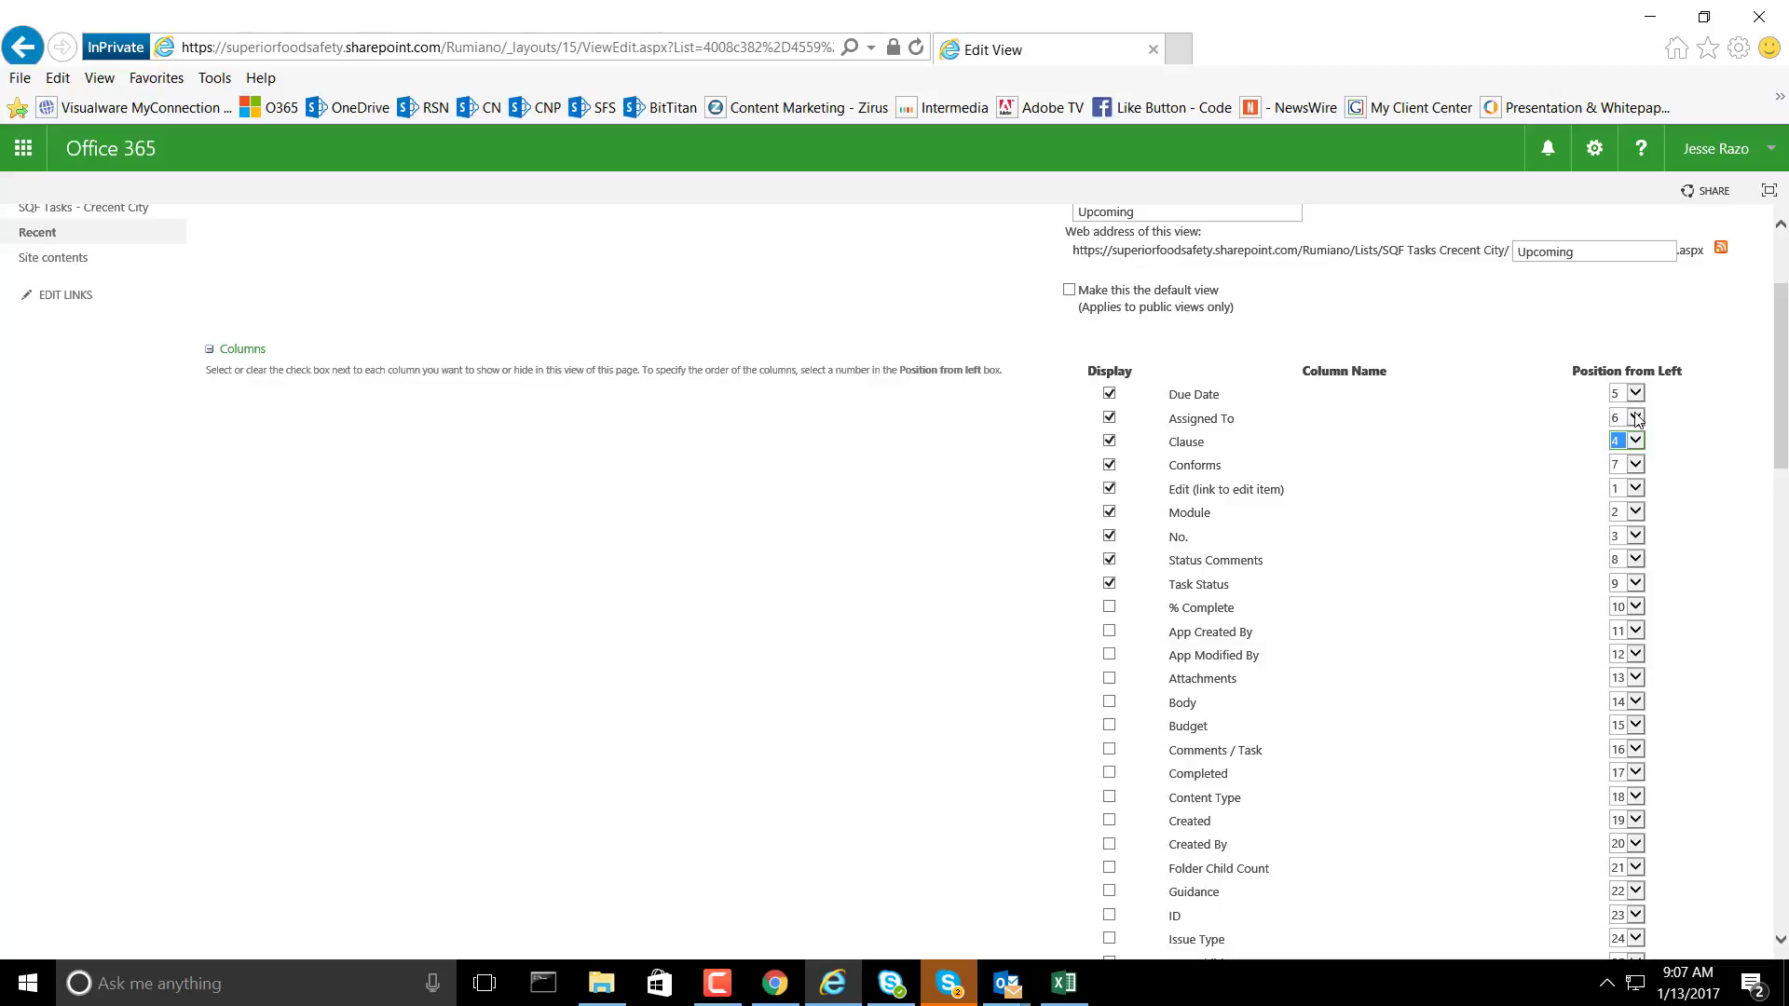
left_click(1636, 419)
left_click(1621, 390)
left_click(1637, 470)
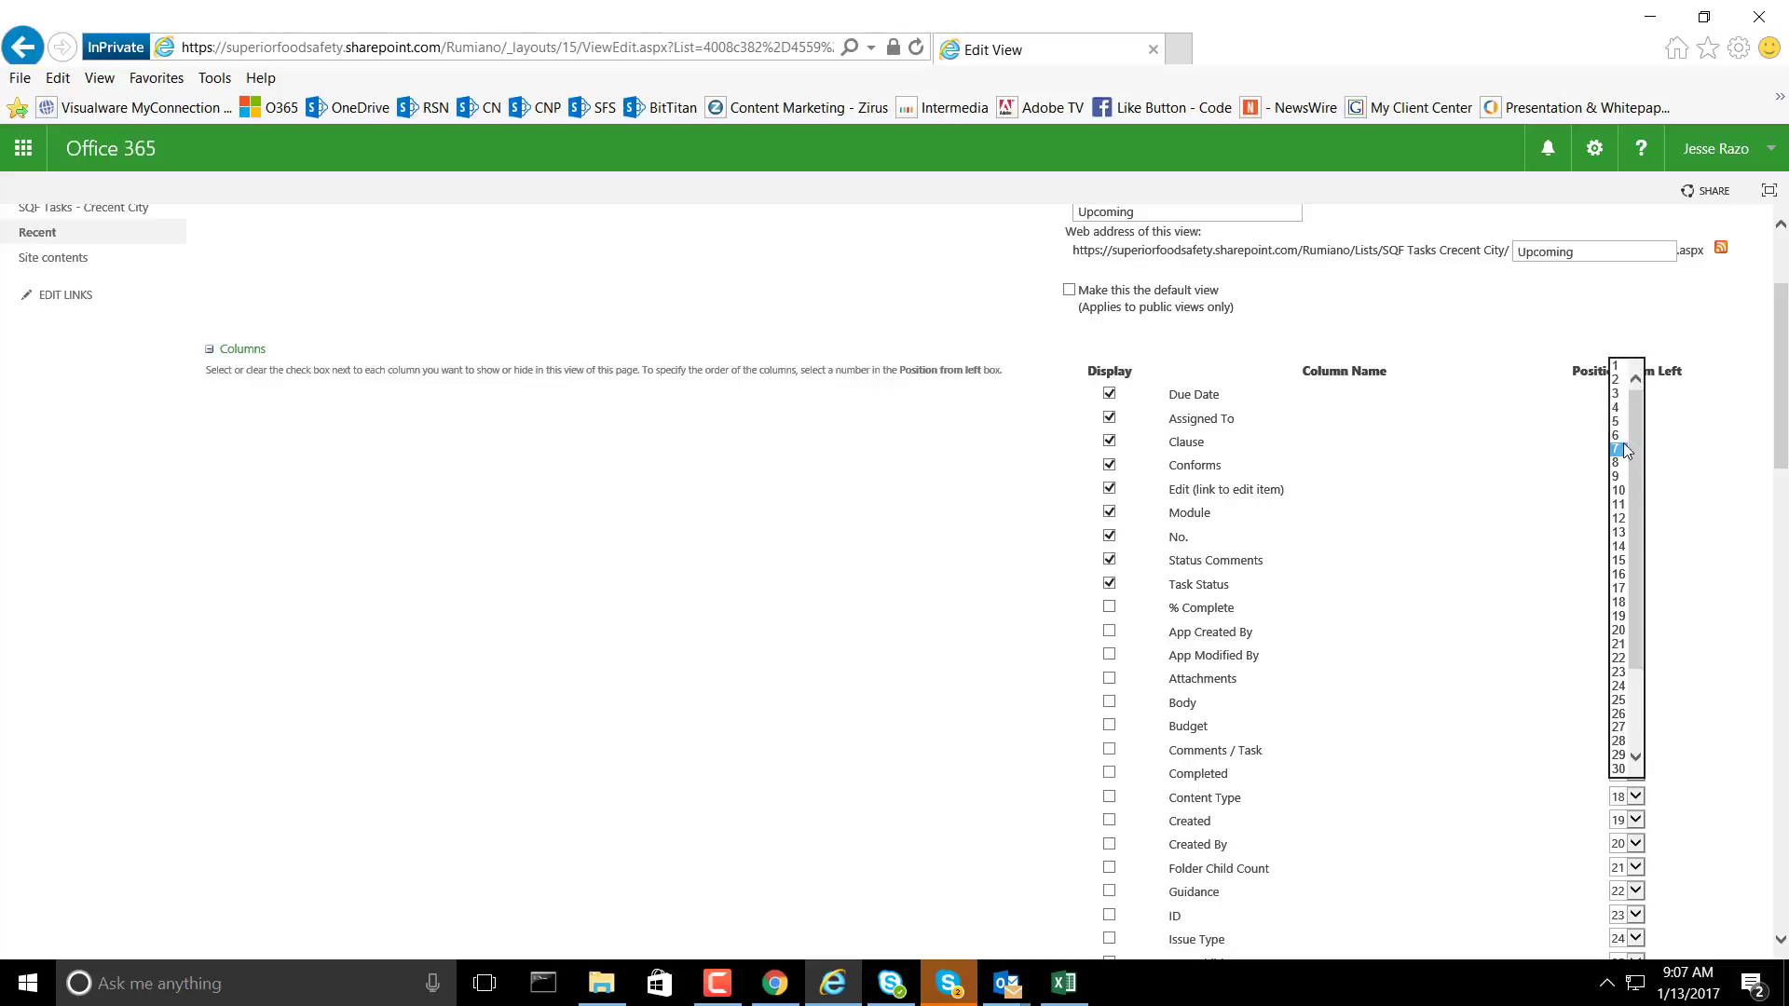
left_click(1620, 412)
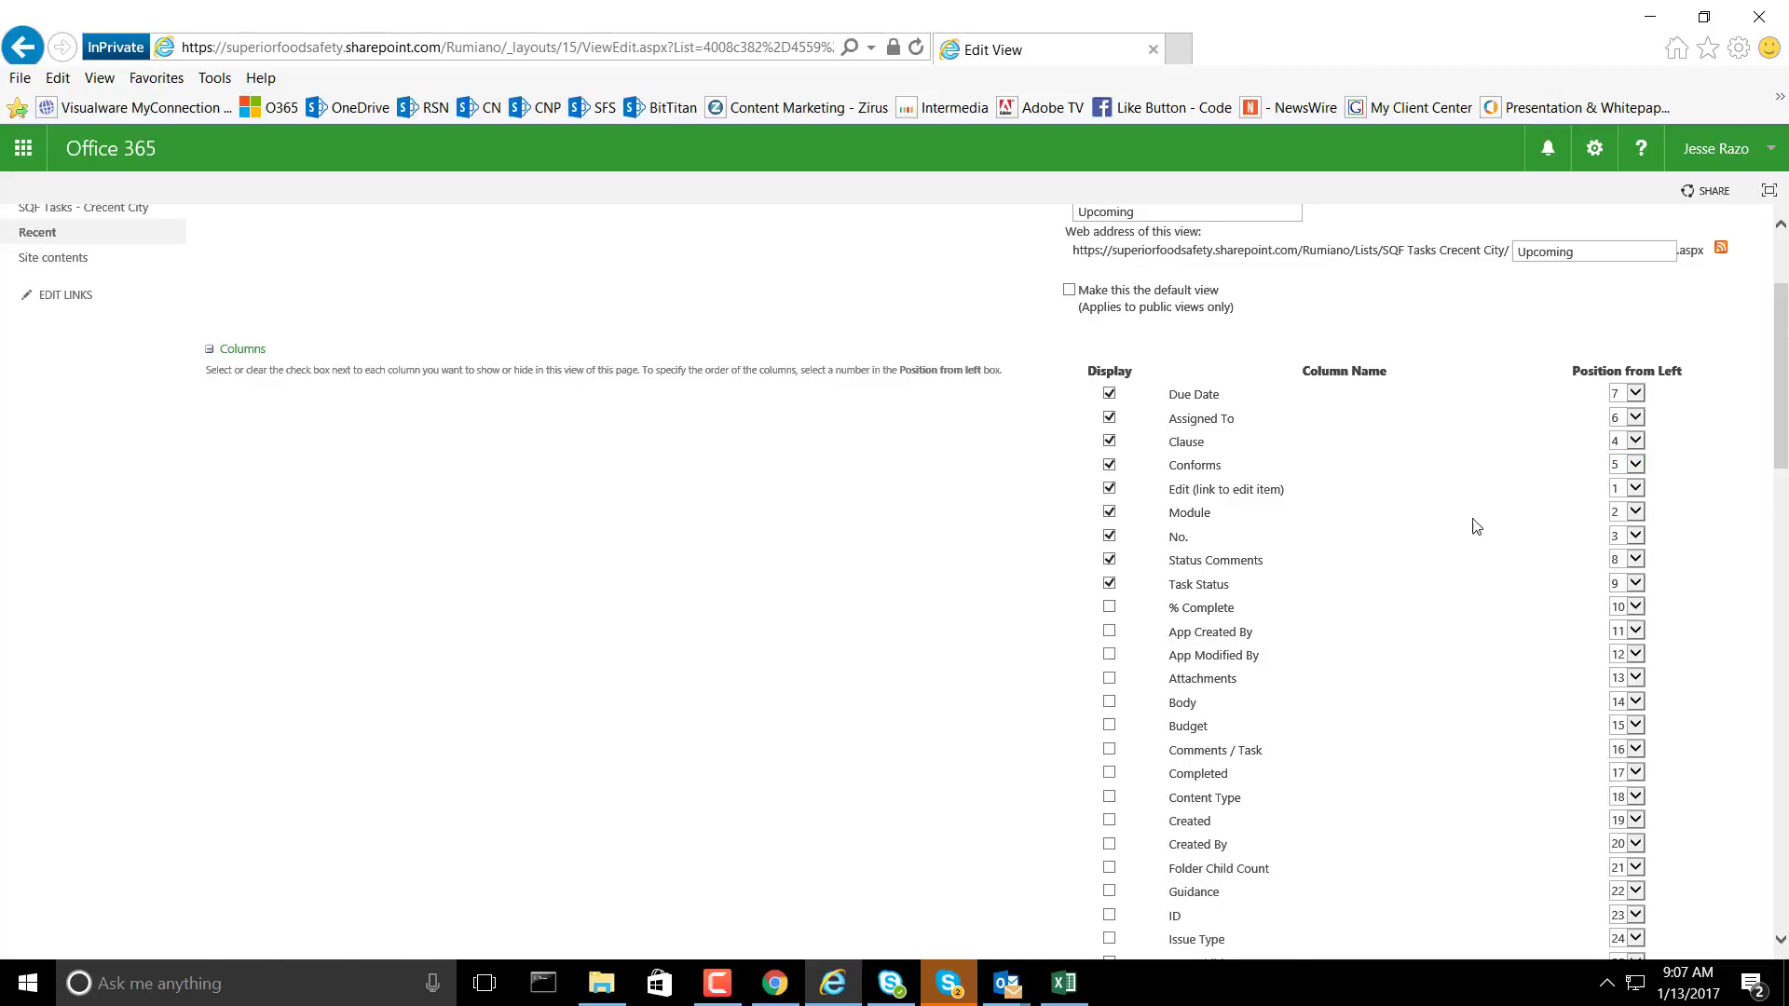
scroll(1477, 523, "down", 15)
left_click(1631, 856)
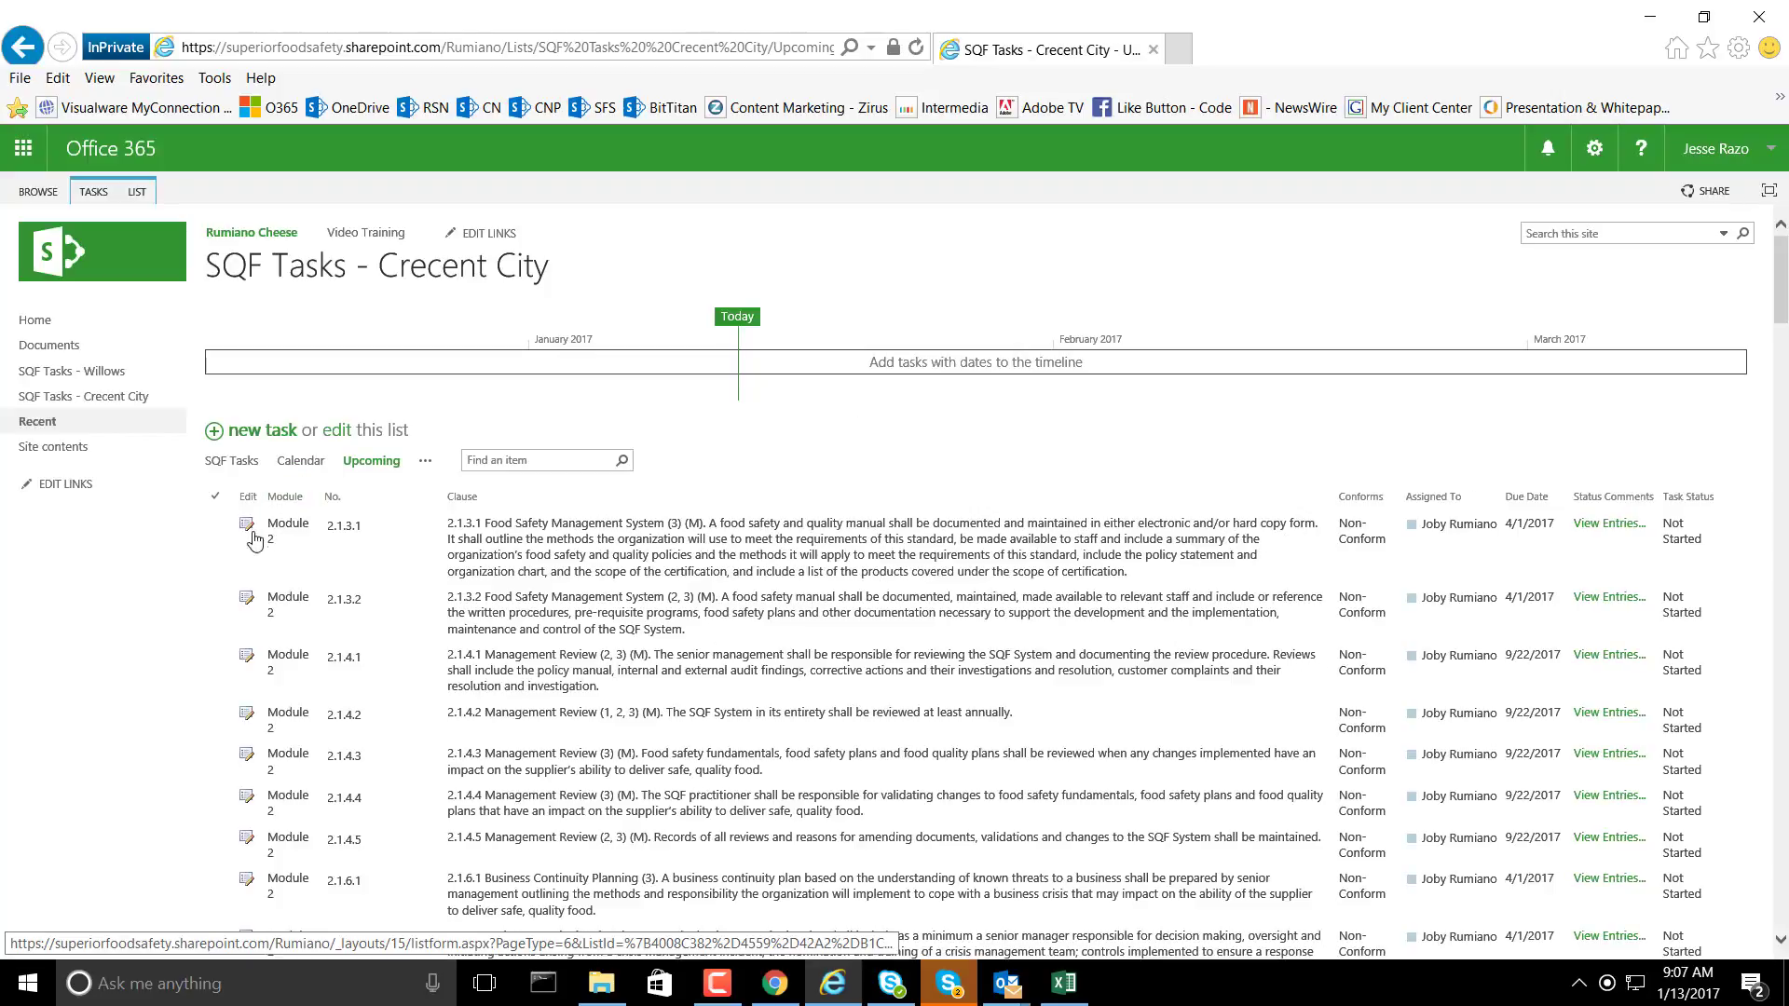
Select task 2.1.3.1 and scroll the Upcoming rows to check the new column order.
left_click(359, 528)
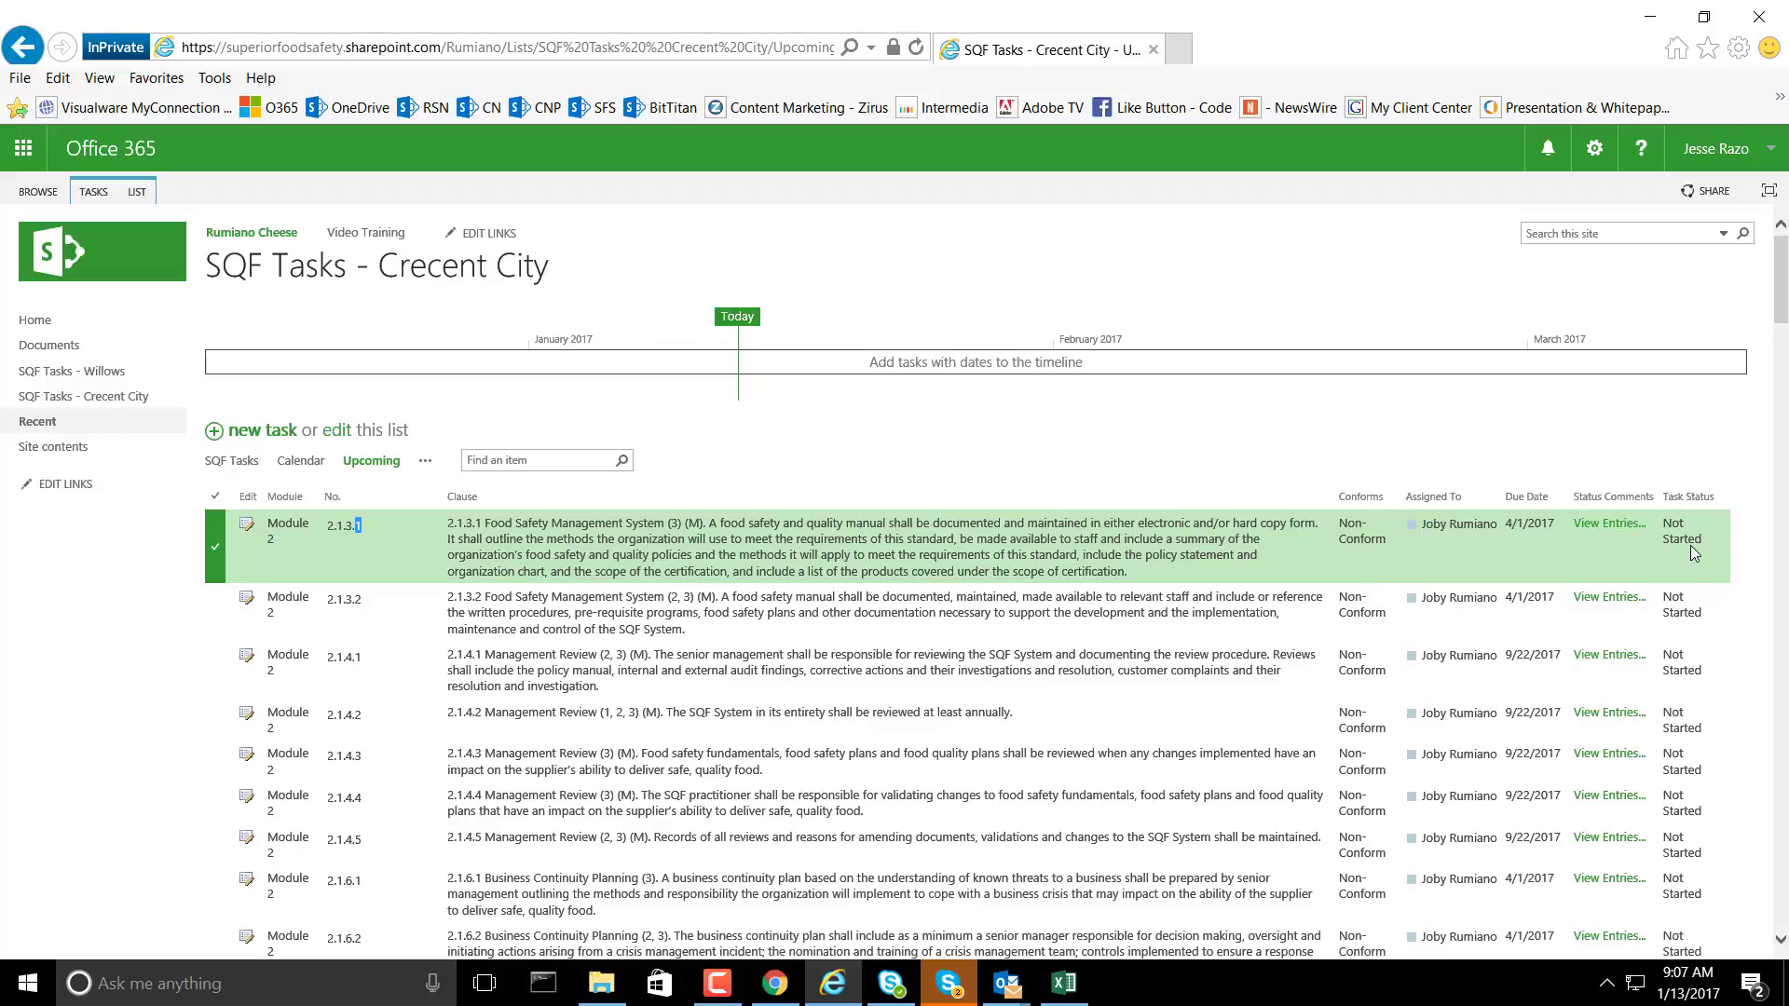
scroll(1739, 502, "down", 20)
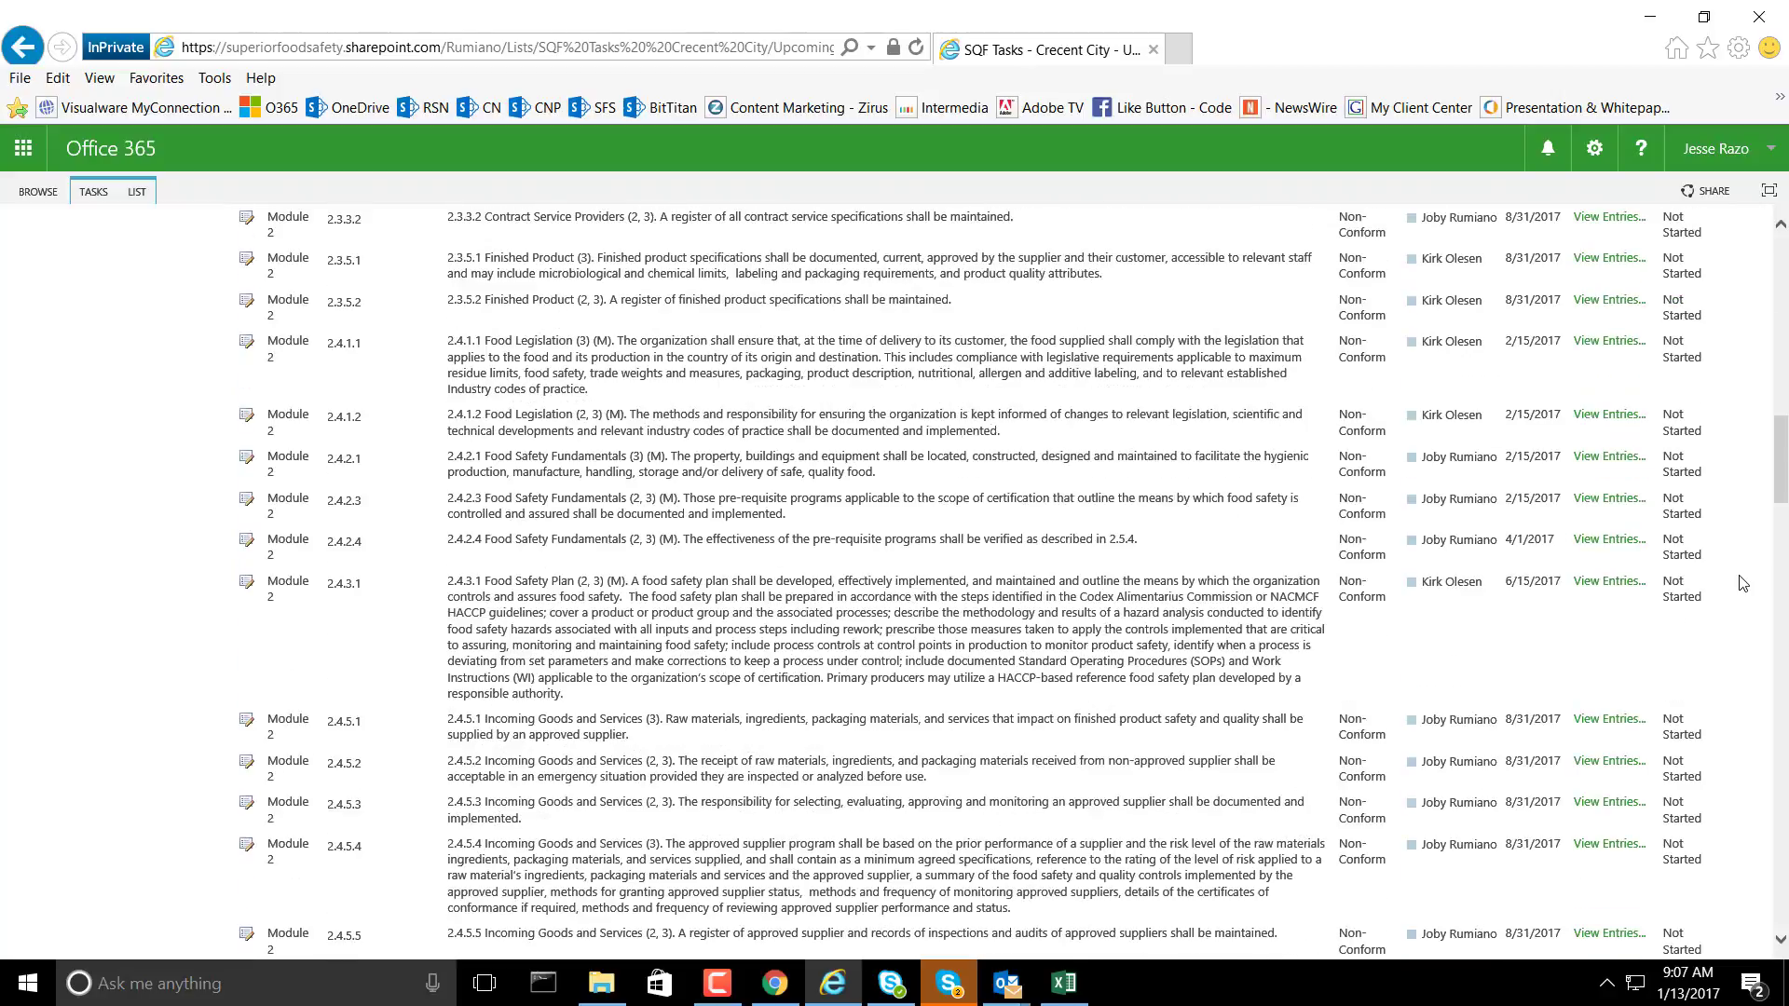
scroll(1743, 585, "up", 20)
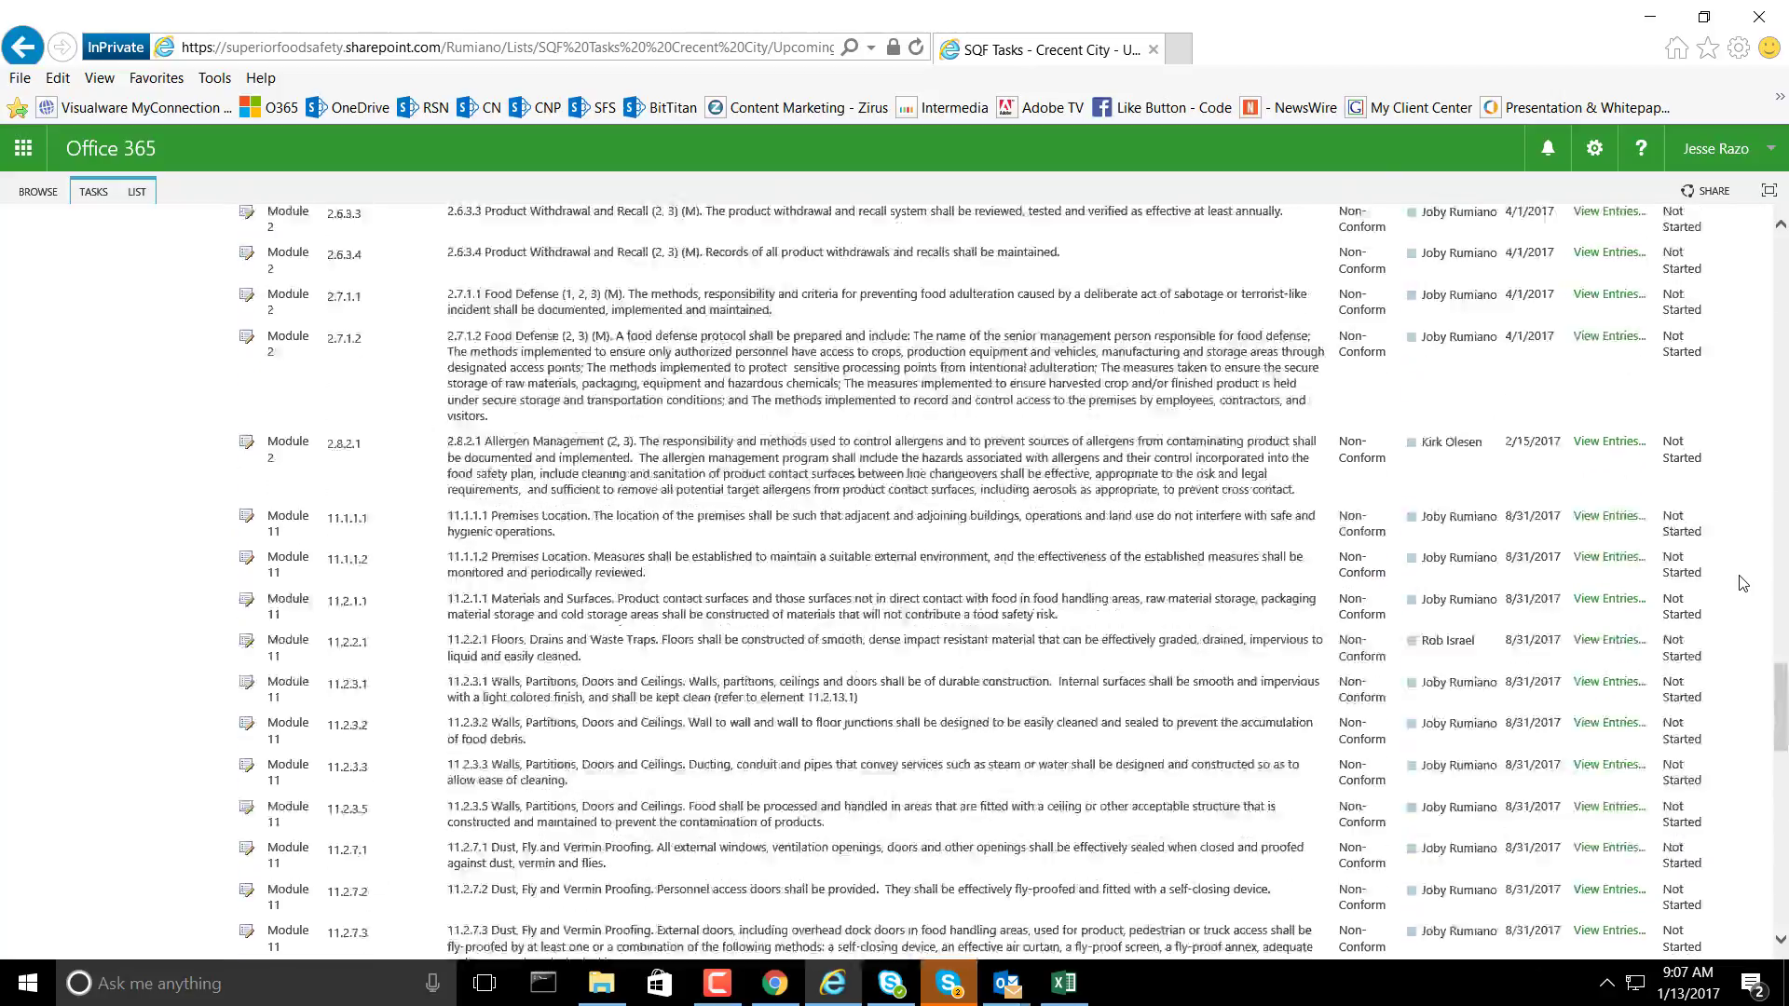
scroll(1743, 584, "up", 6)
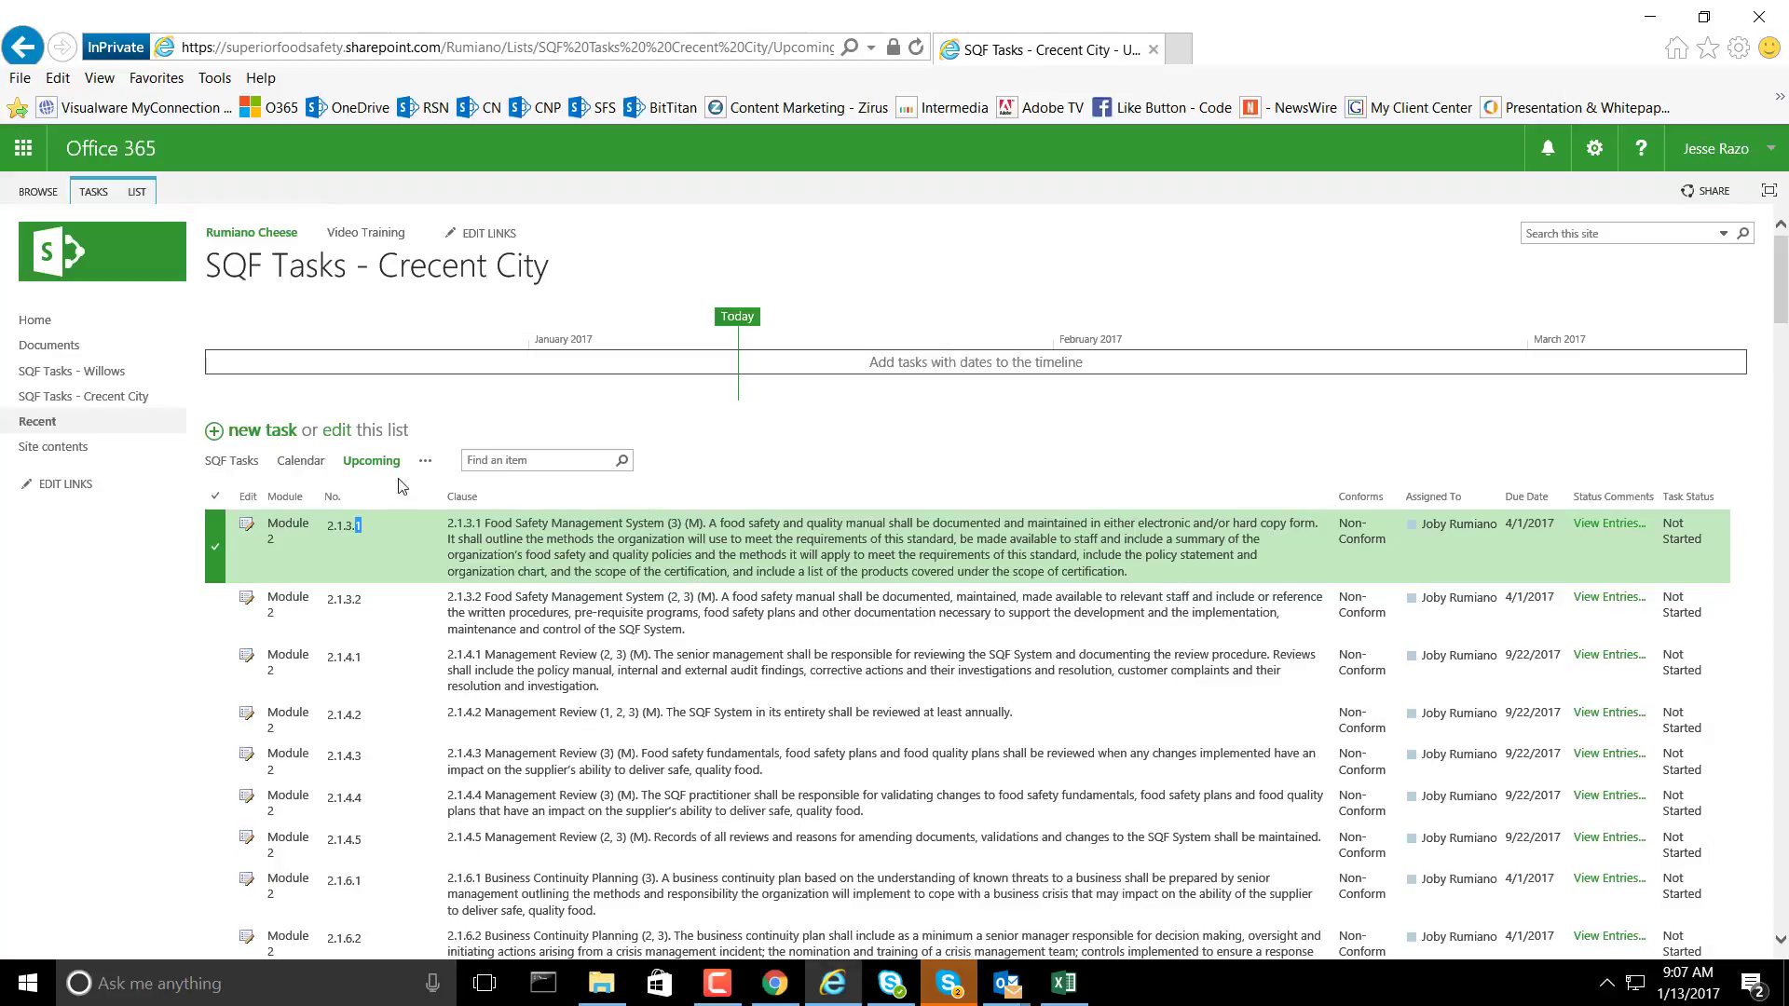
Switch the SQF Tasks list to the My Tasks view.
left_click(140, 196)
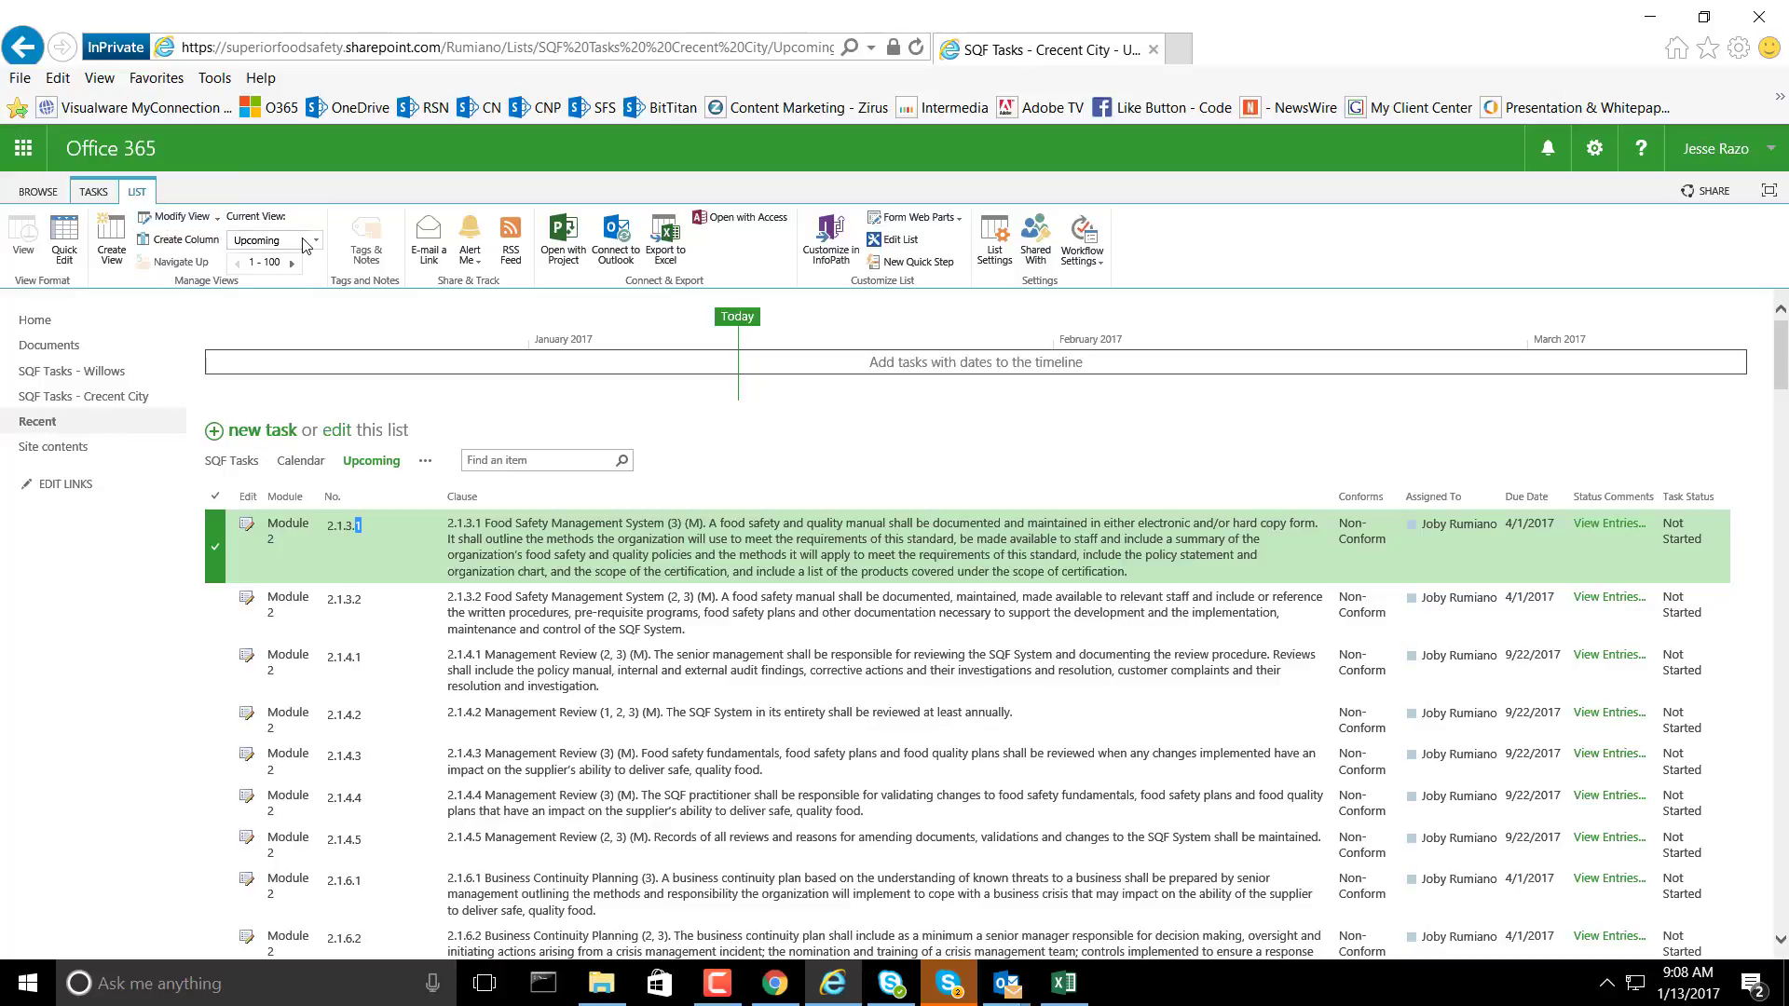
left_click(314, 243)
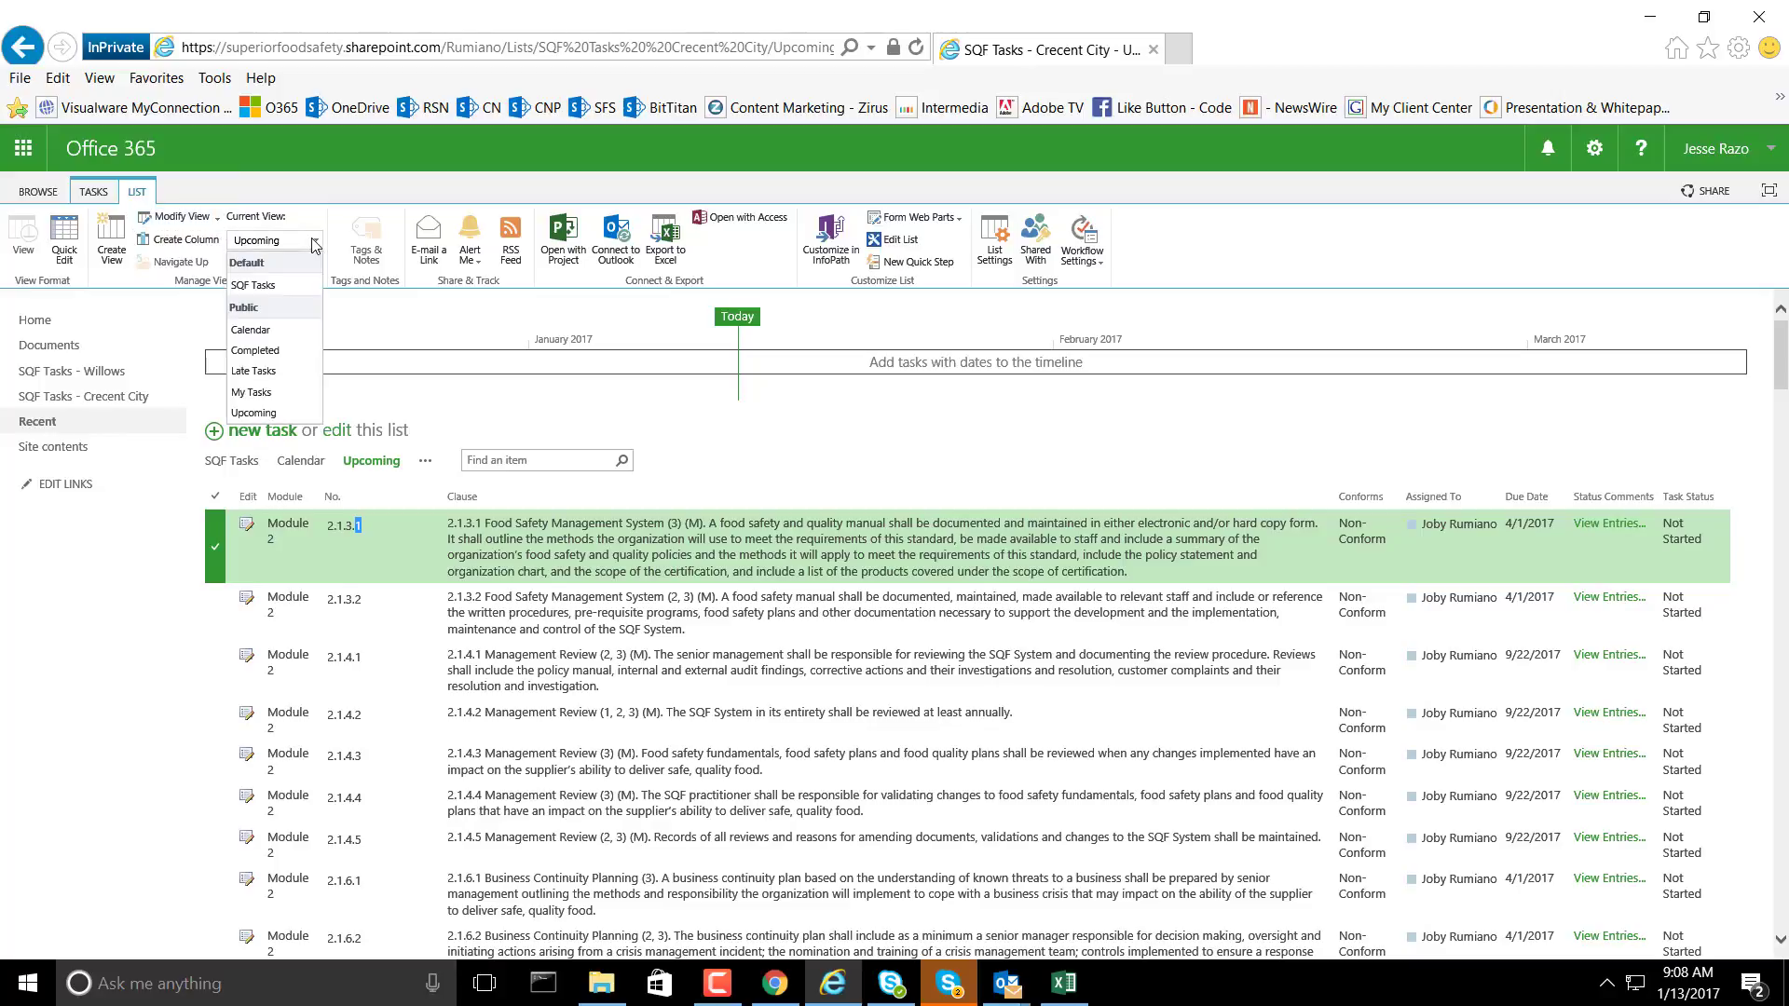
left_click(252, 392)
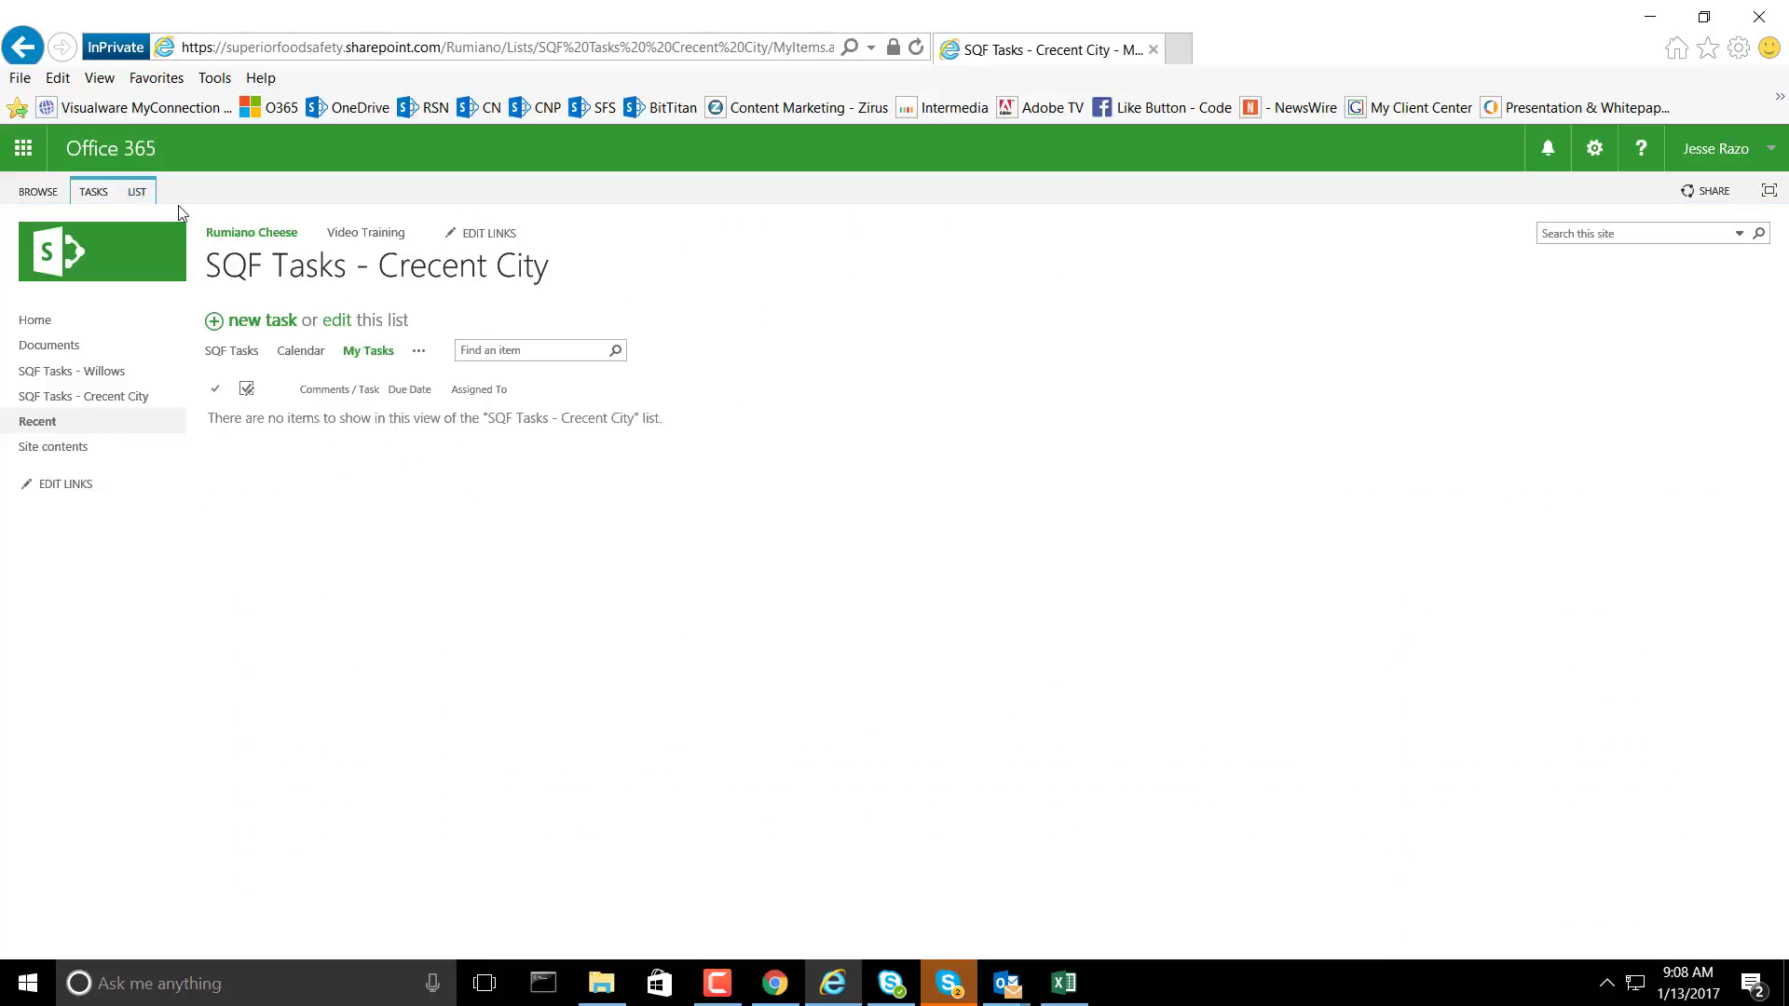
Open Modify View for My Tasks and scroll to its Columns section.
left_click(140, 192)
left_click(155, 218)
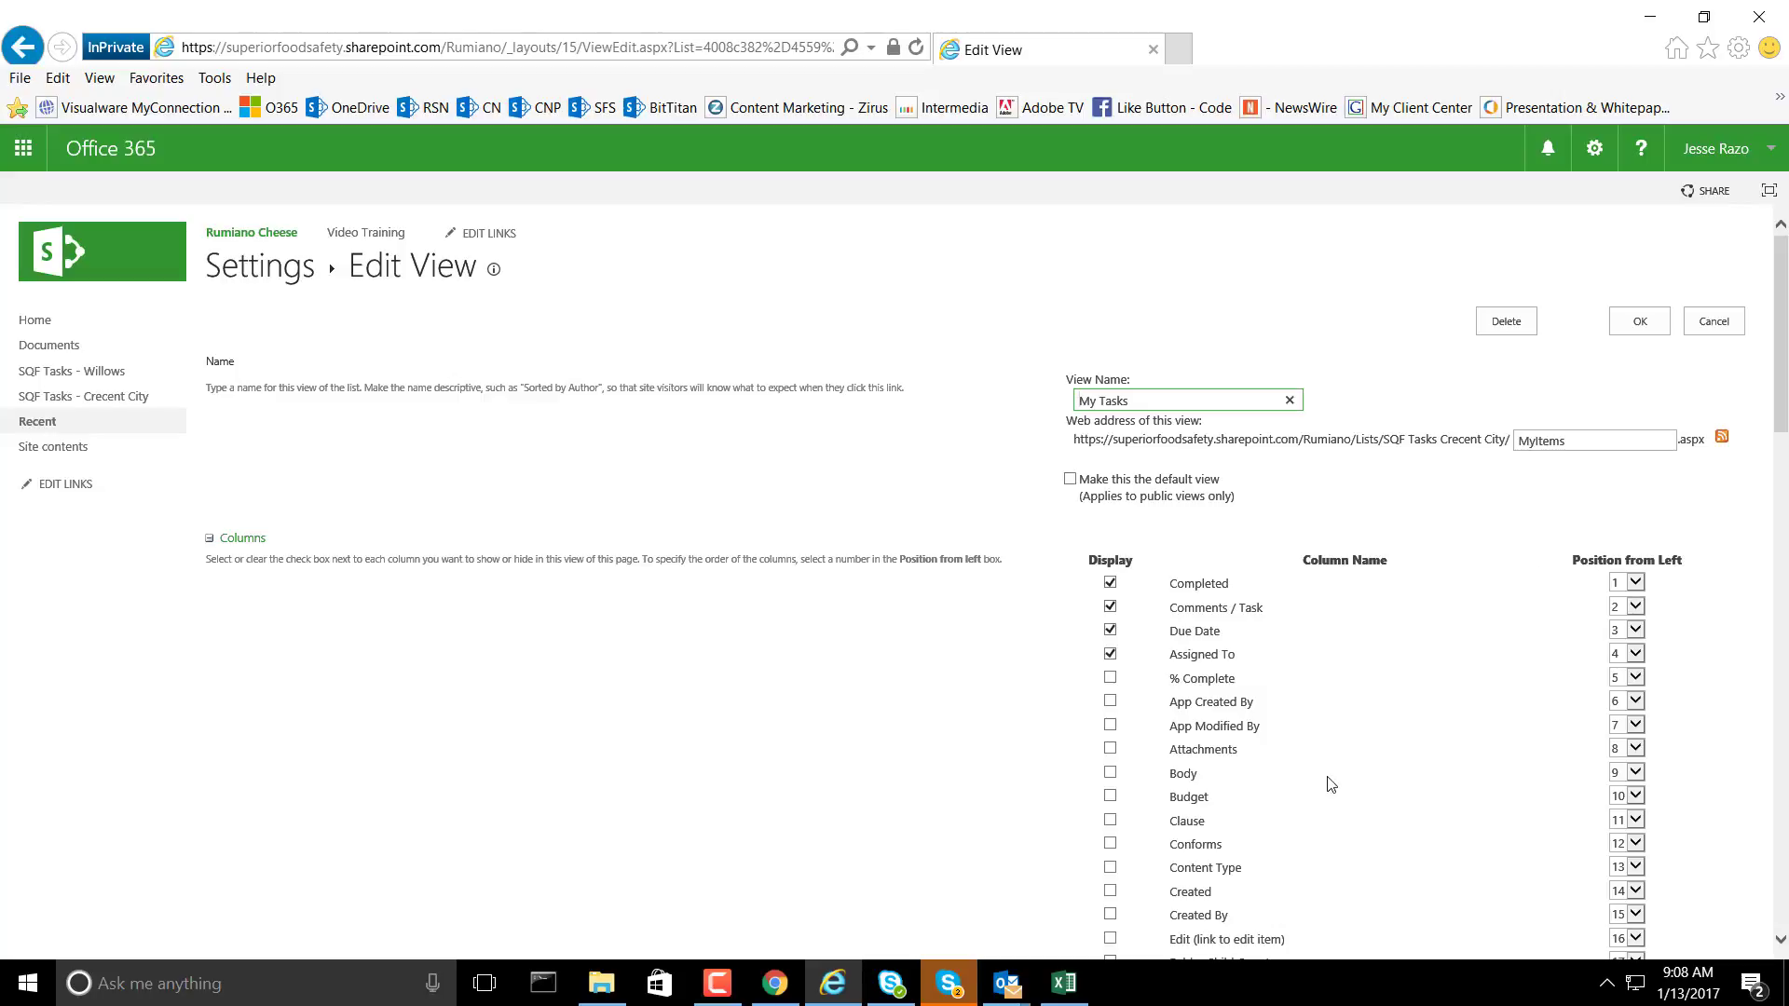
scroll(1097, 699, "down", 1)
scroll(1229, 778, "down", 3)
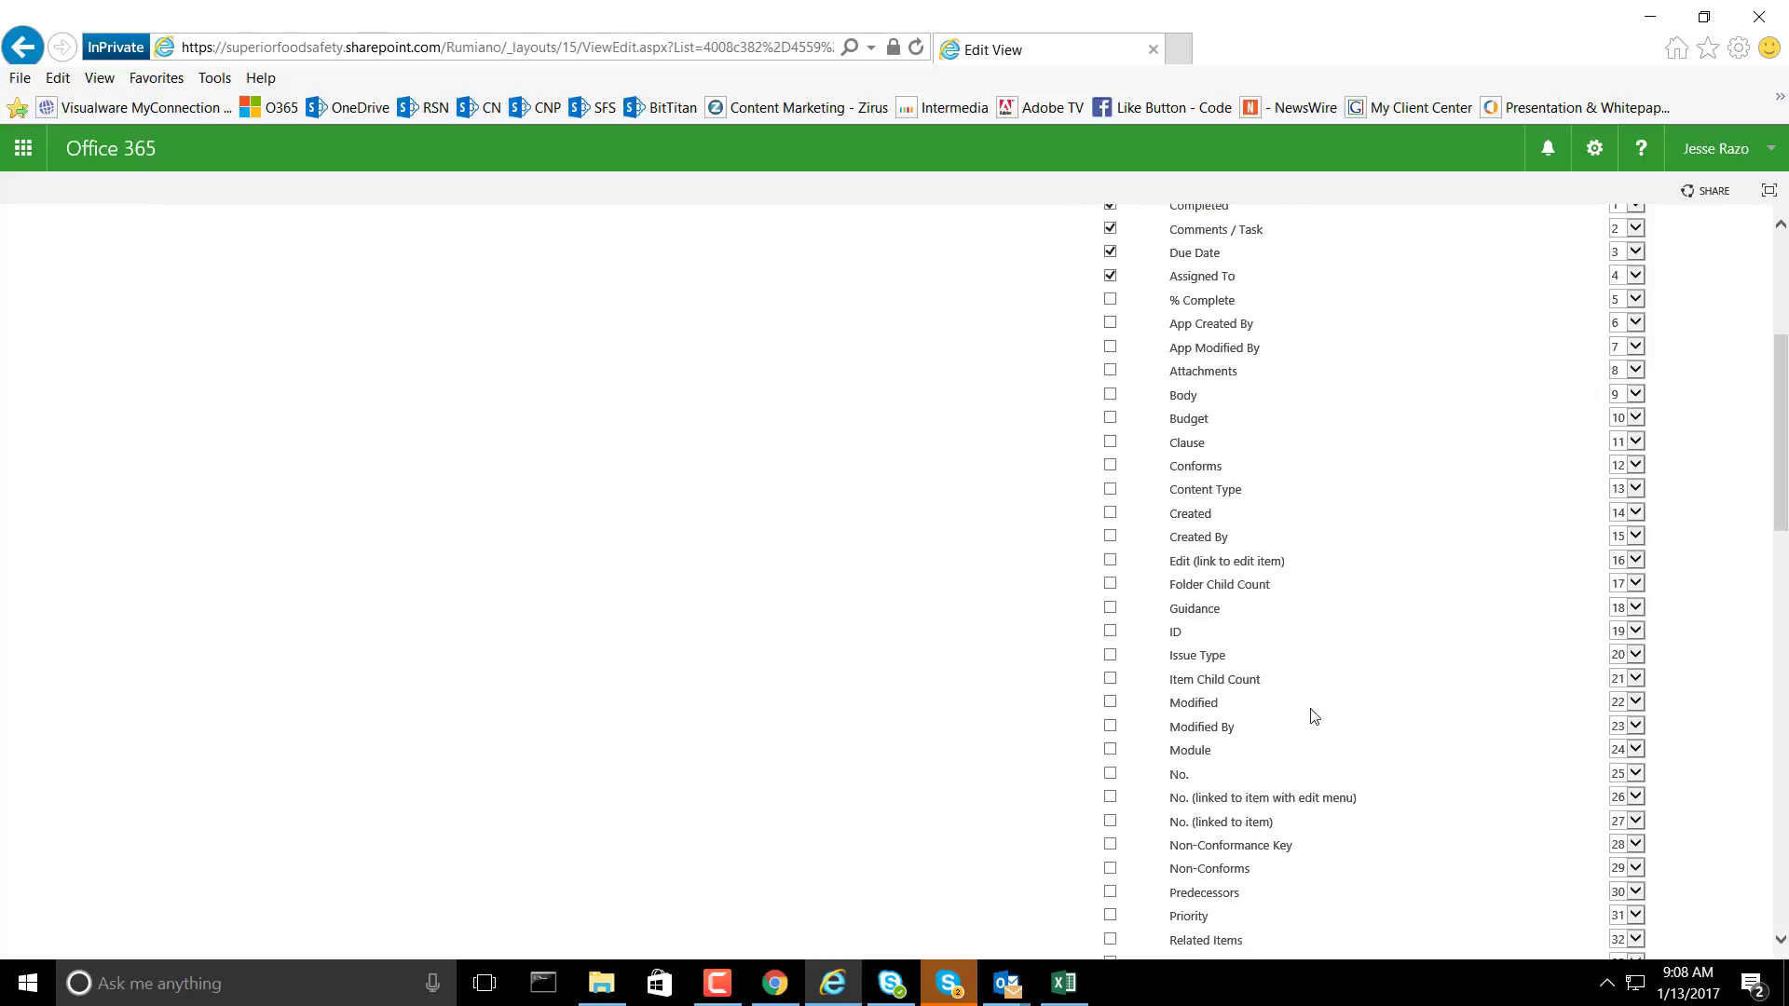
scroll(1509, 632, "up", 4)
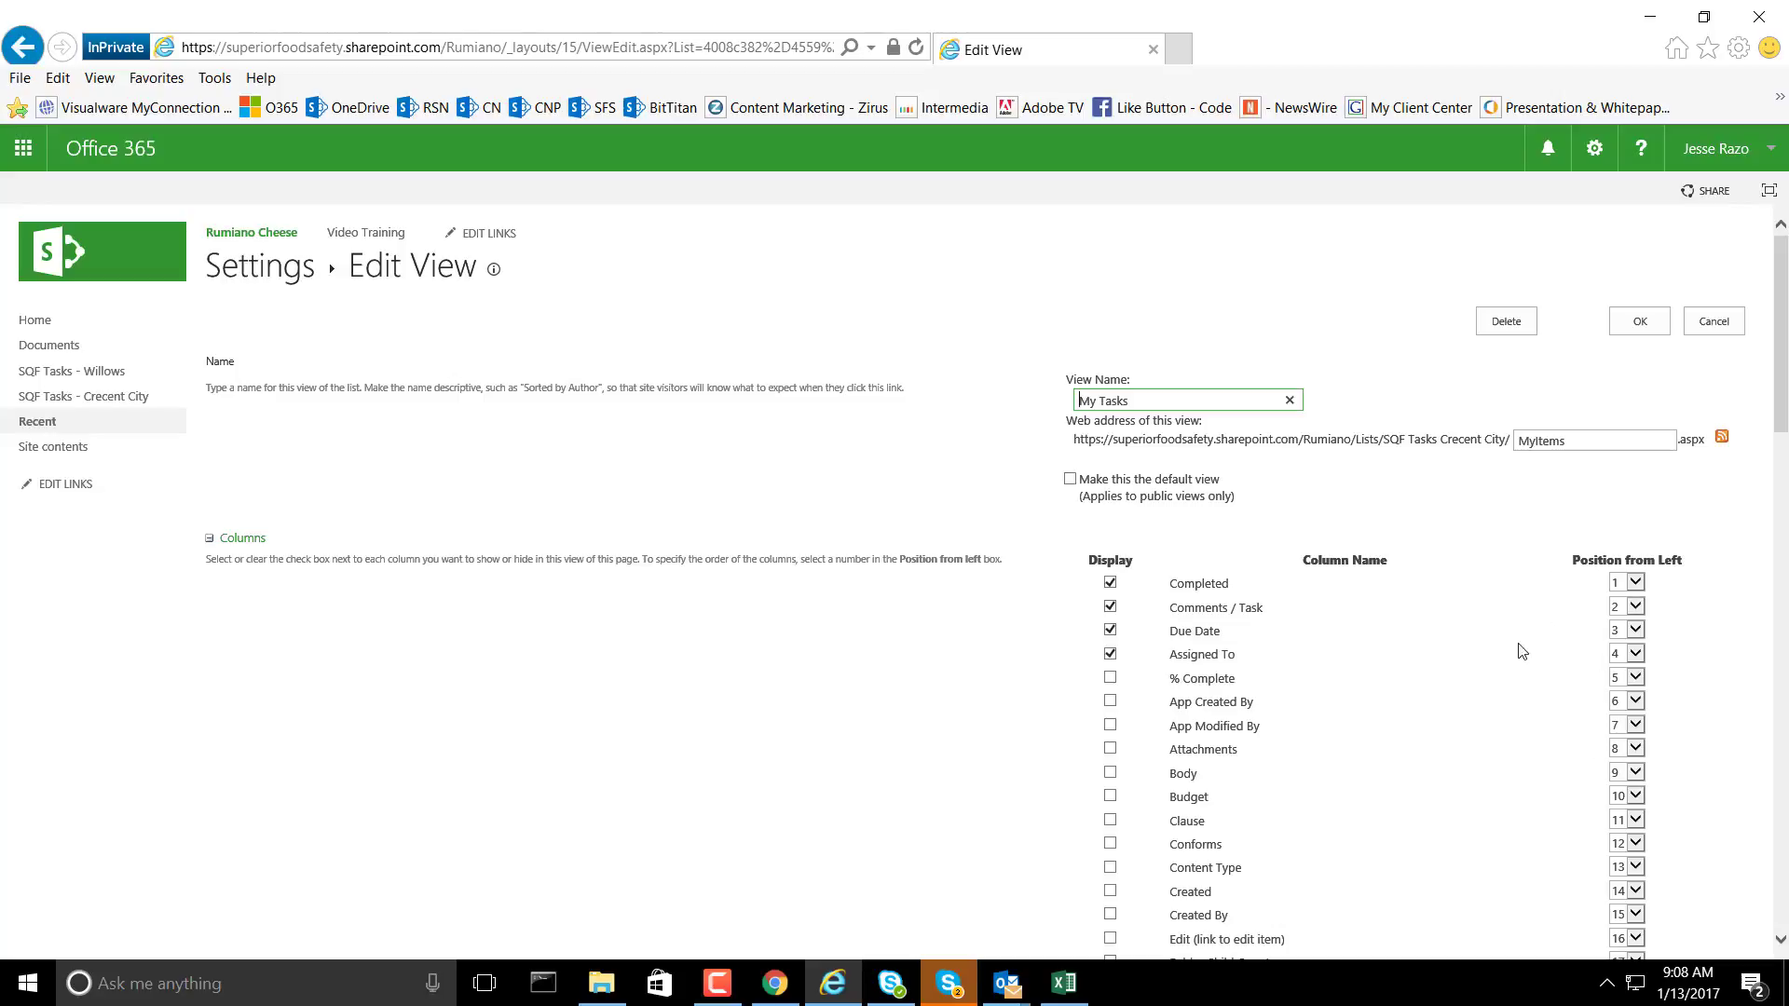
scroll(1514, 649, "down", 2)
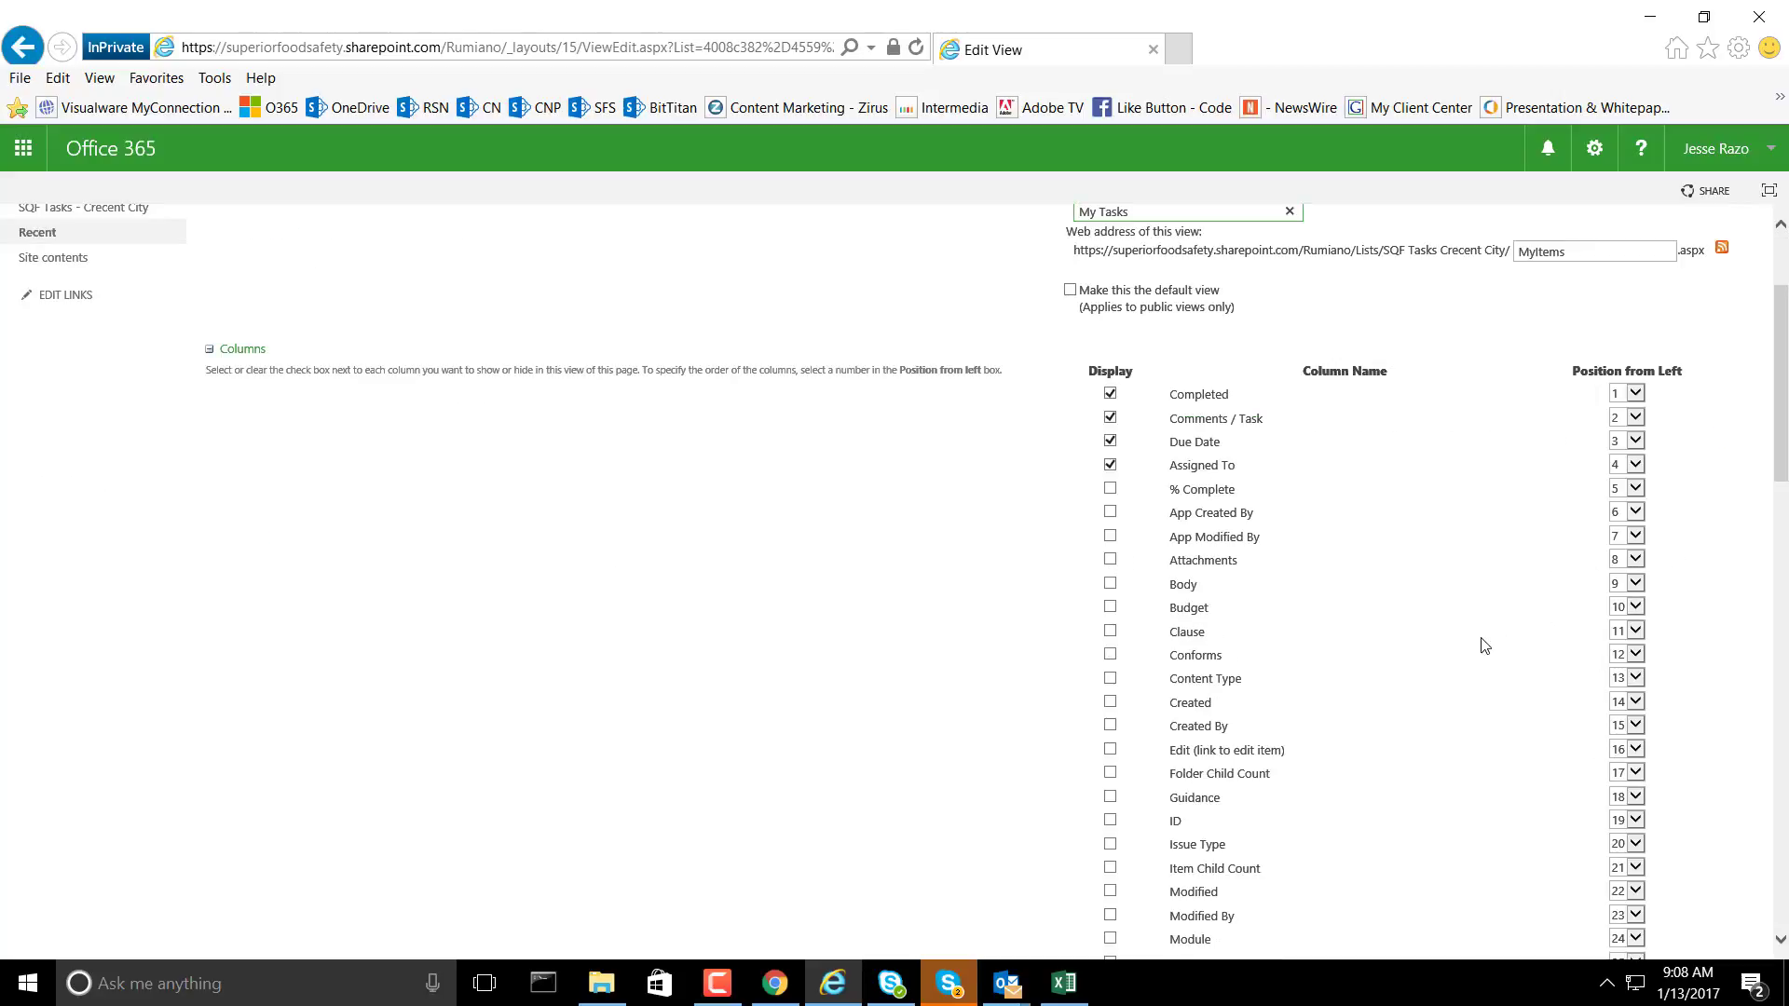